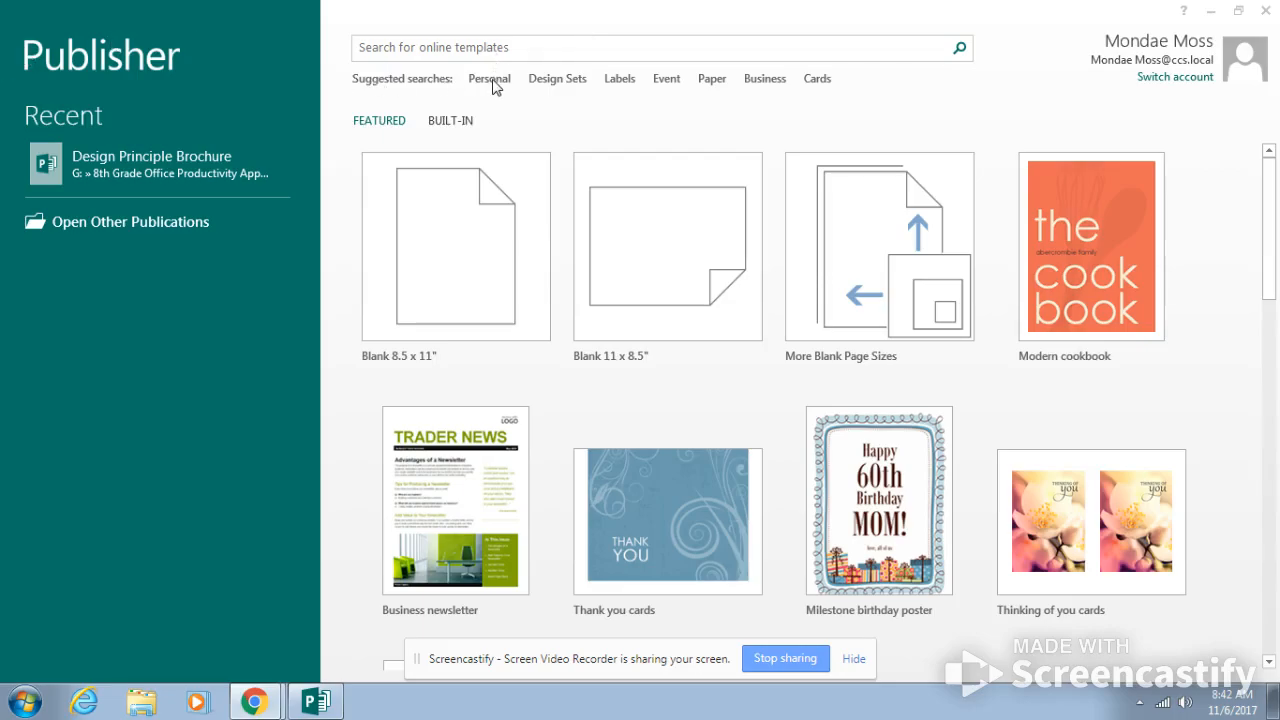
Step: Search the online templates for "brochure"
click(536, 47)
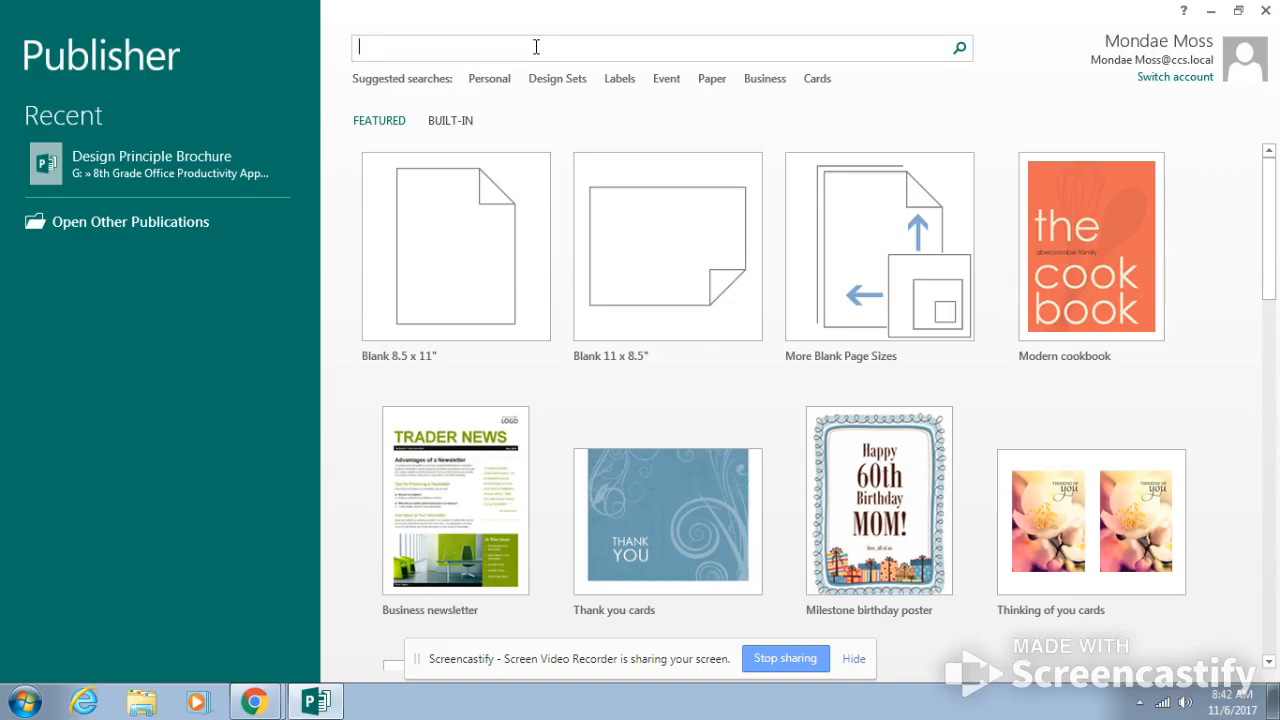
text(bros)
text(hures)
key(BackSpace)
key(BackSpace)
text(e)
key(Return)
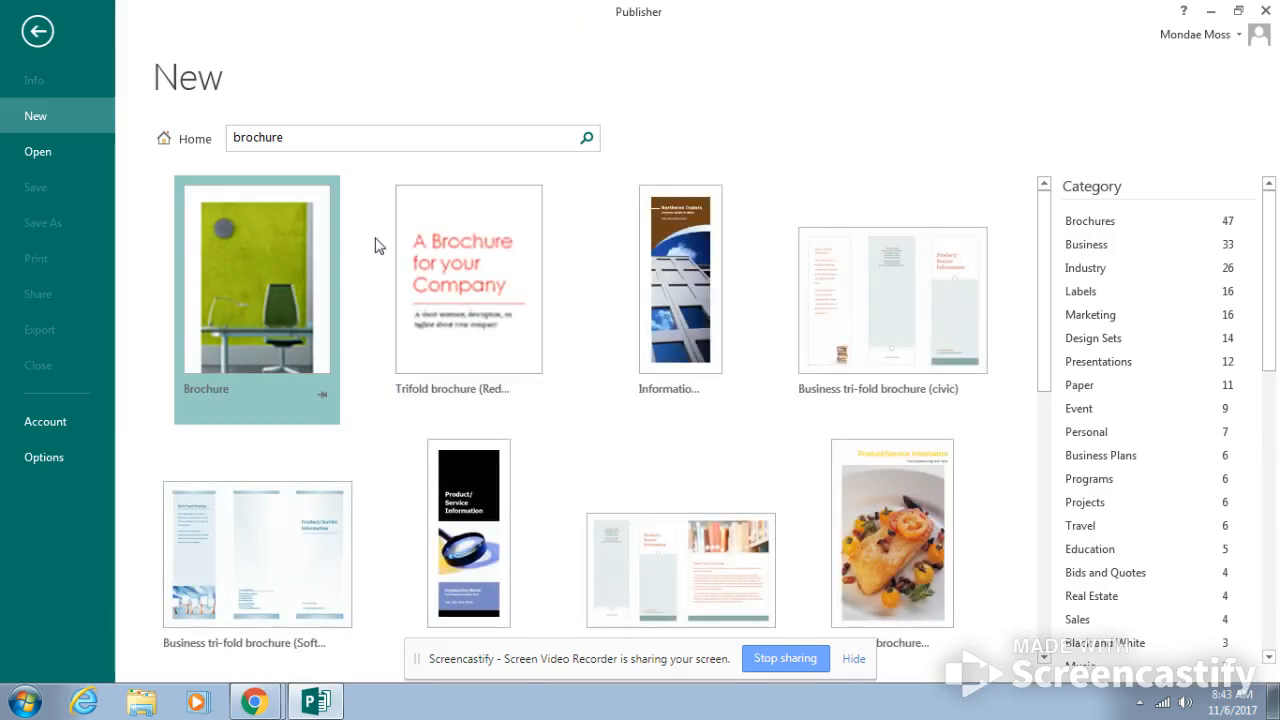
Step: Create a publication from the Business tri-fold brochure (Soft Blue design) template, view its second page and return to the first
scroll(903, 177, down, 1)
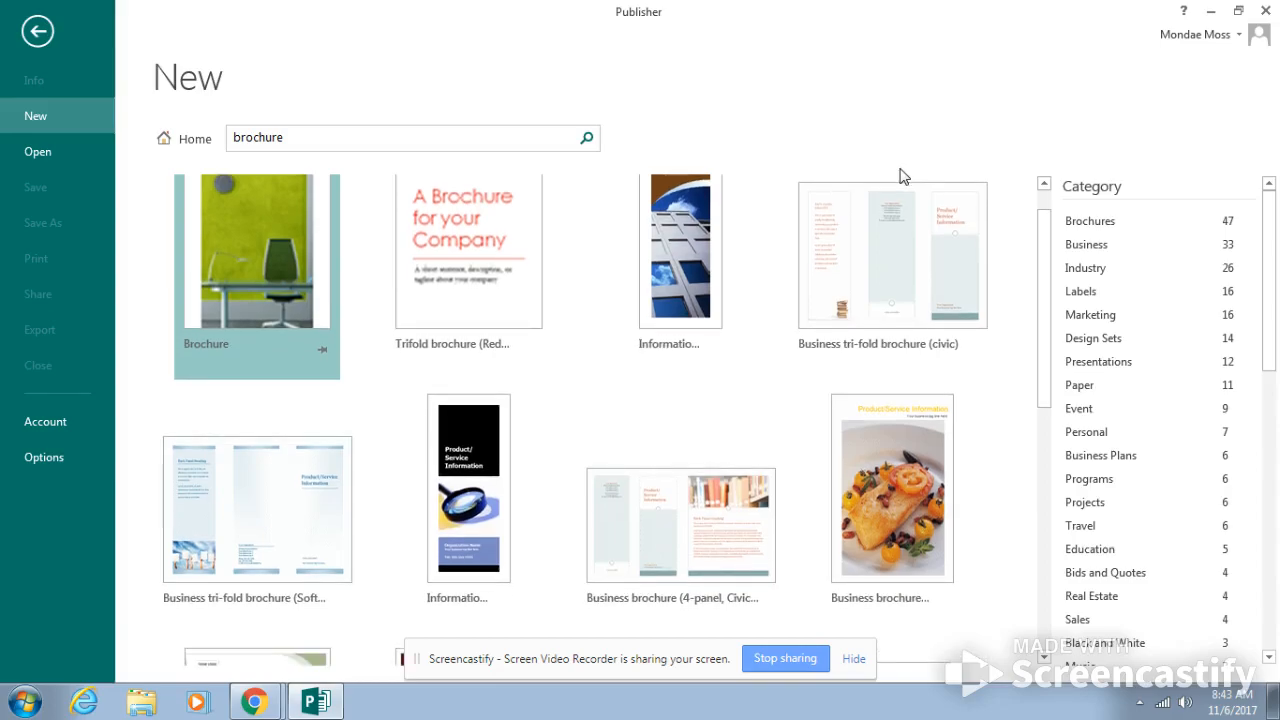
scroll(903, 177, down, 5)
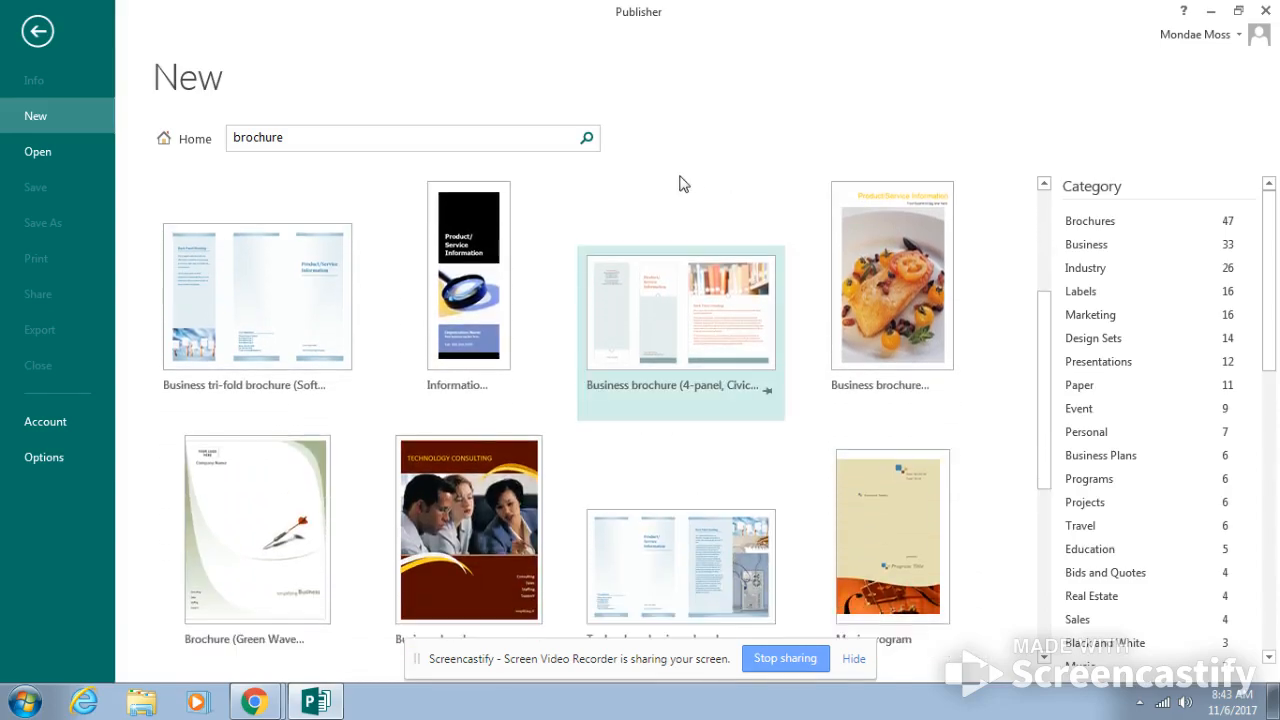
scroll(680, 184, down, 4)
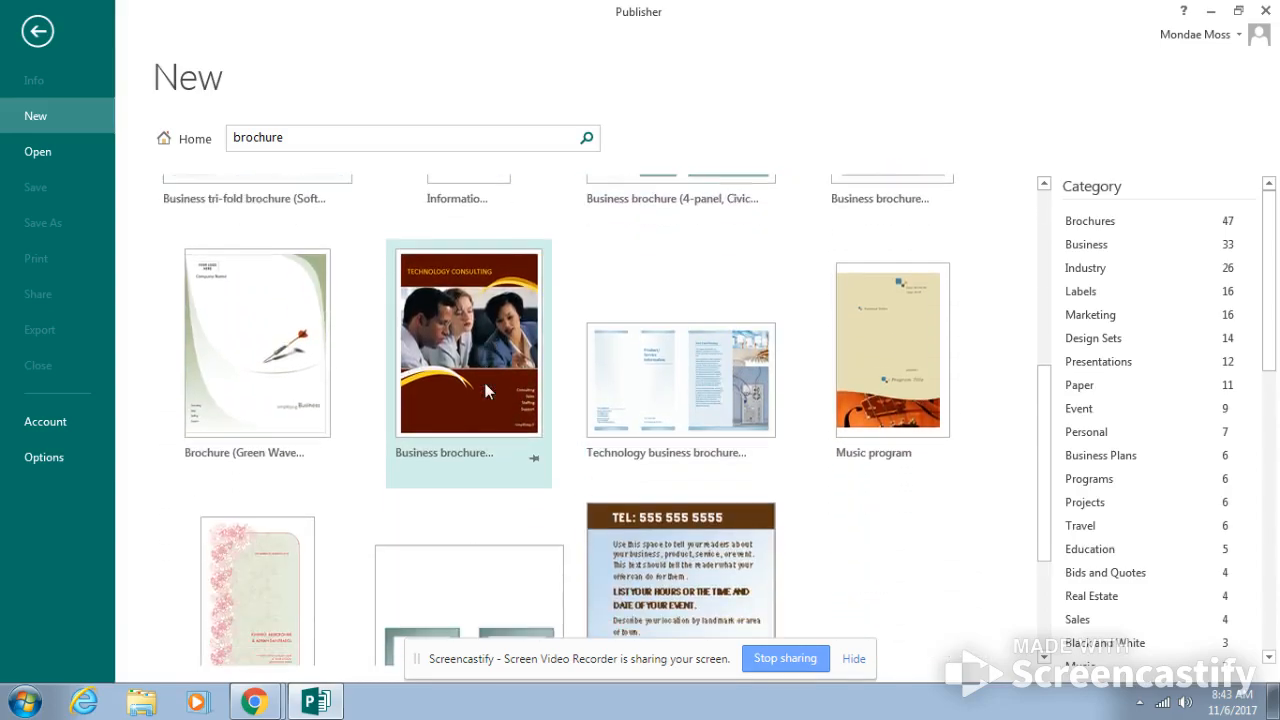
scroll(487, 390, down, 3)
scroll(708, 434, up, 7)
scroll(708, 434, up, 6)
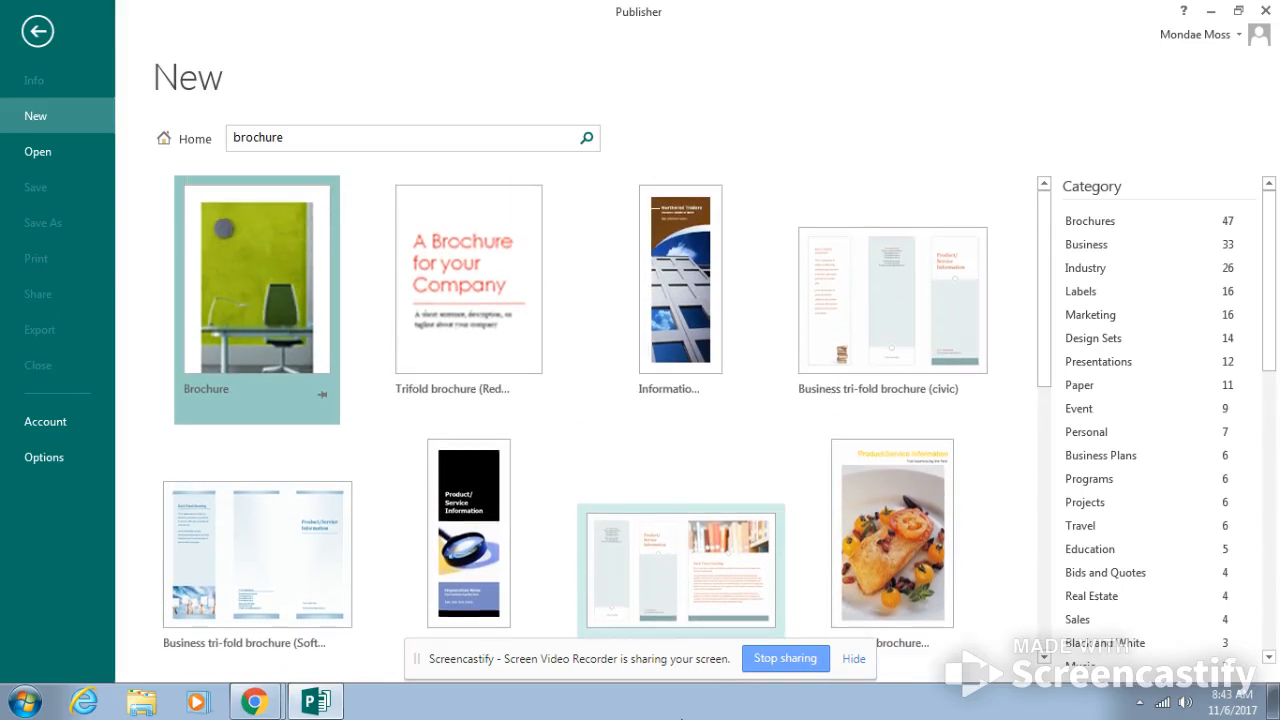
click(207, 634)
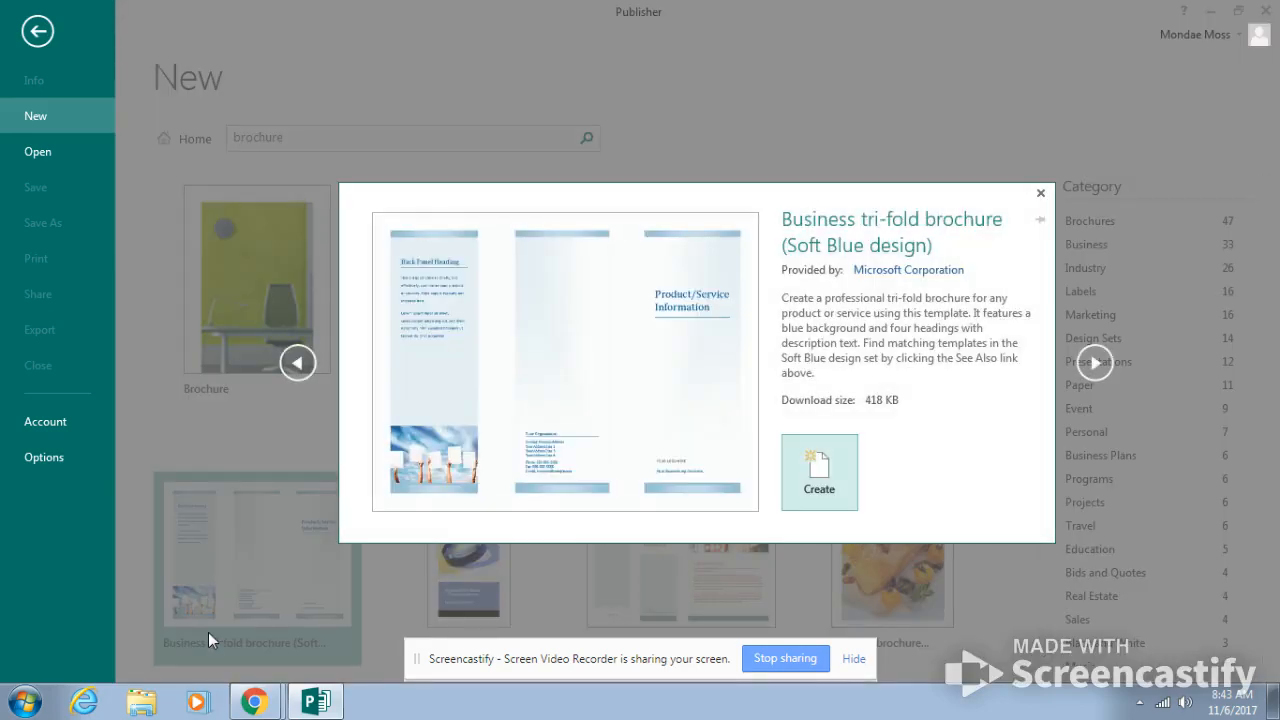
click(817, 468)
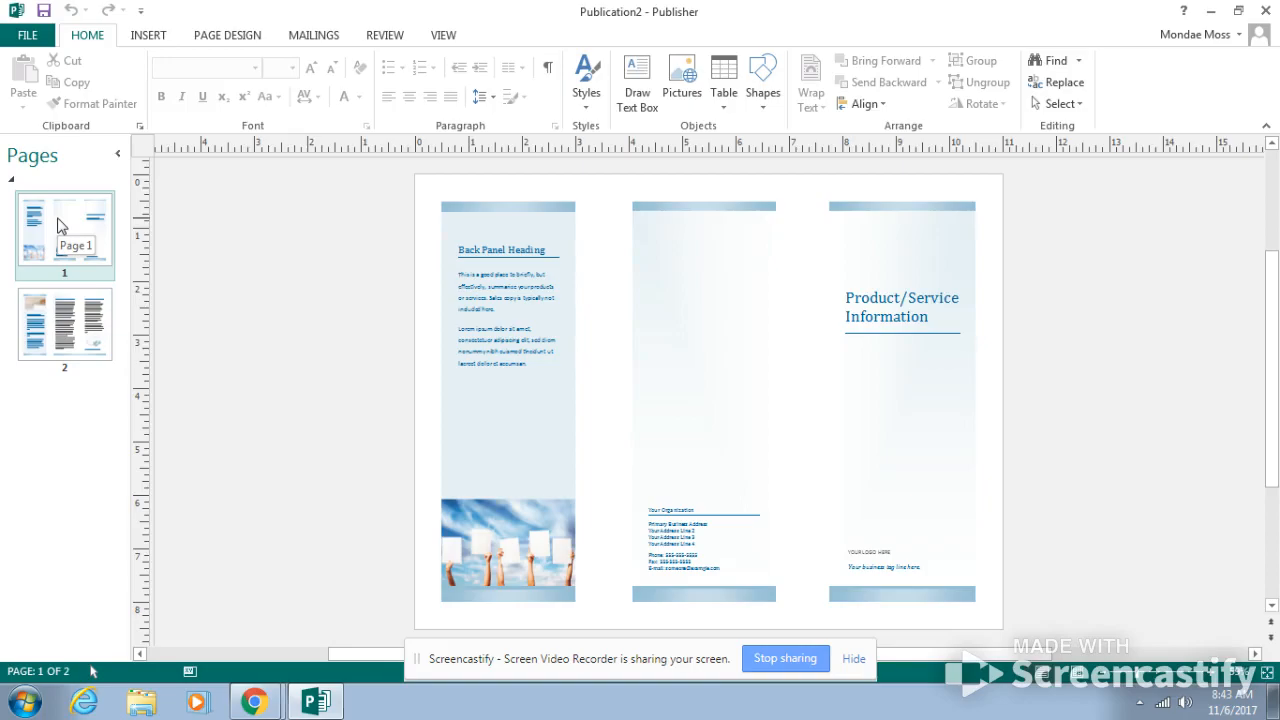
click(59, 343)
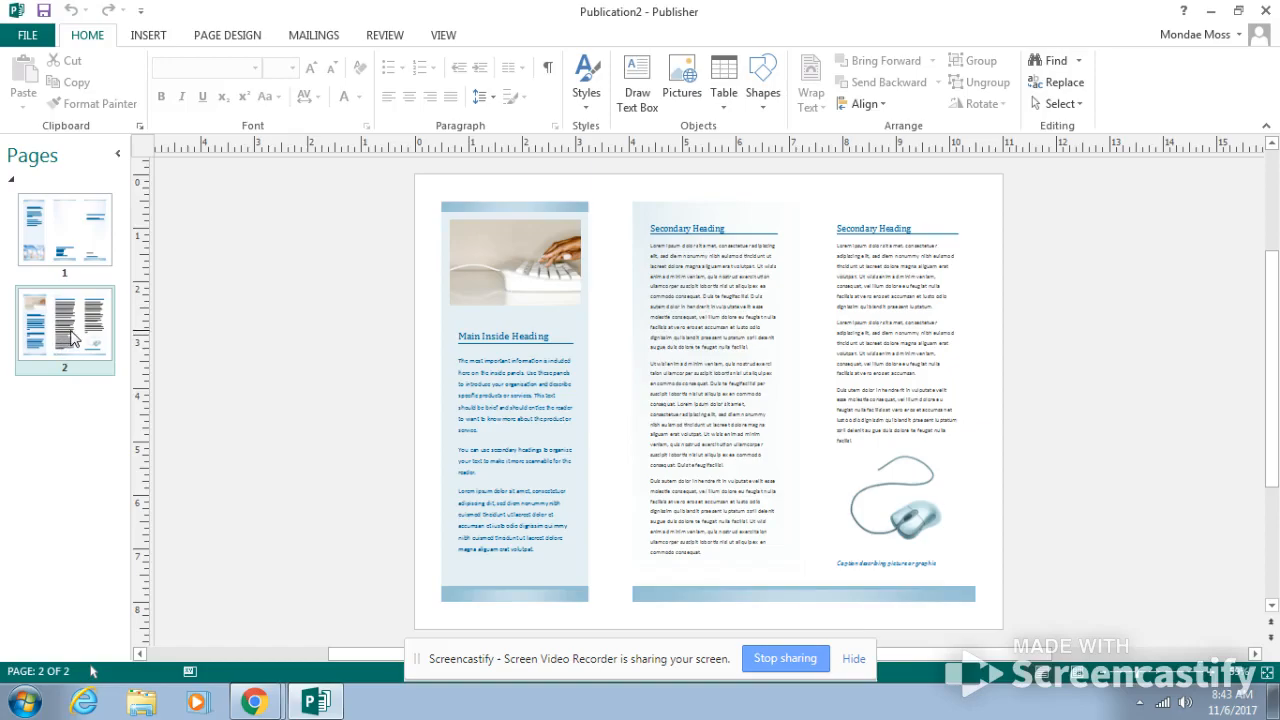
click(58, 220)
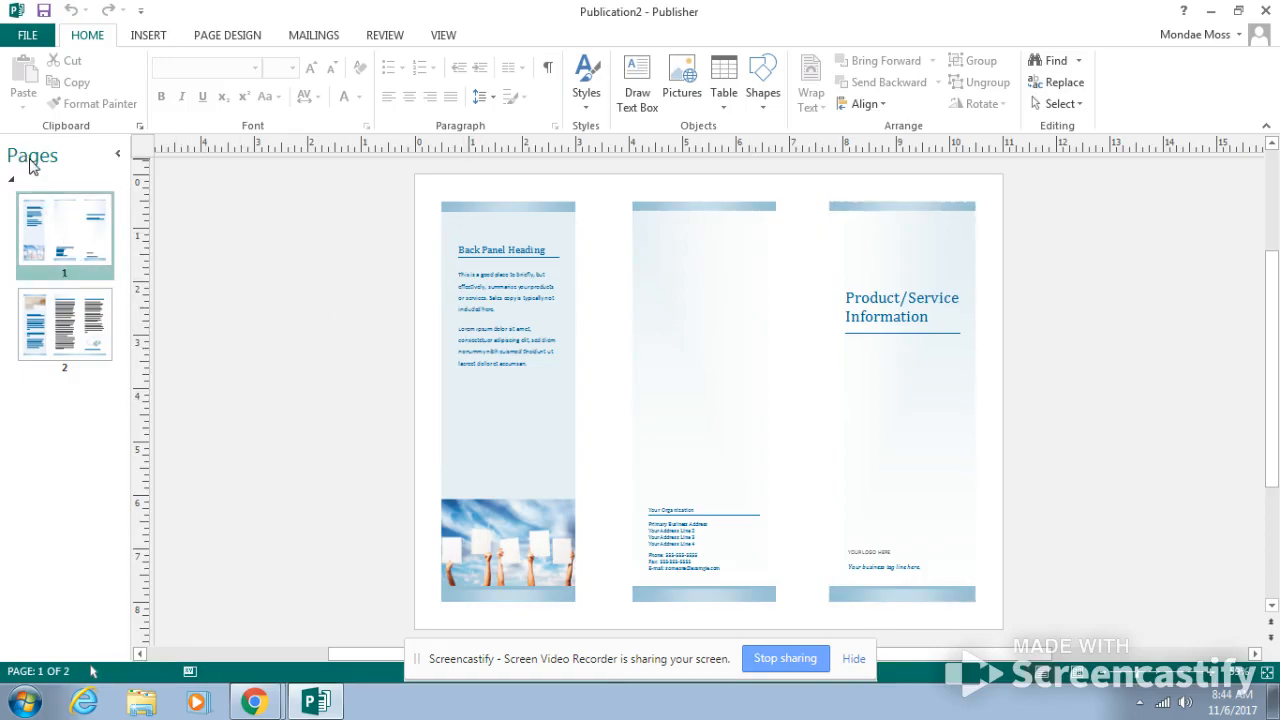
Step: Show the layout guides and object boundaries on the brochure page
click(446, 36)
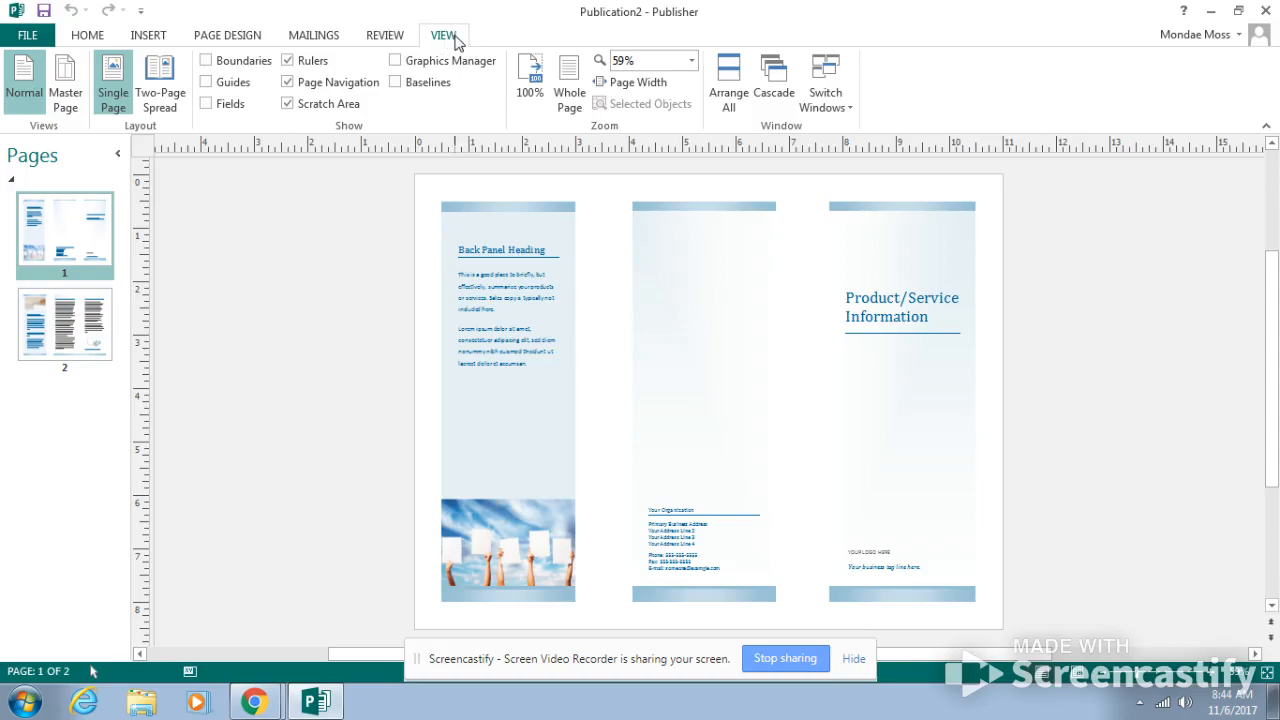
click(207, 82)
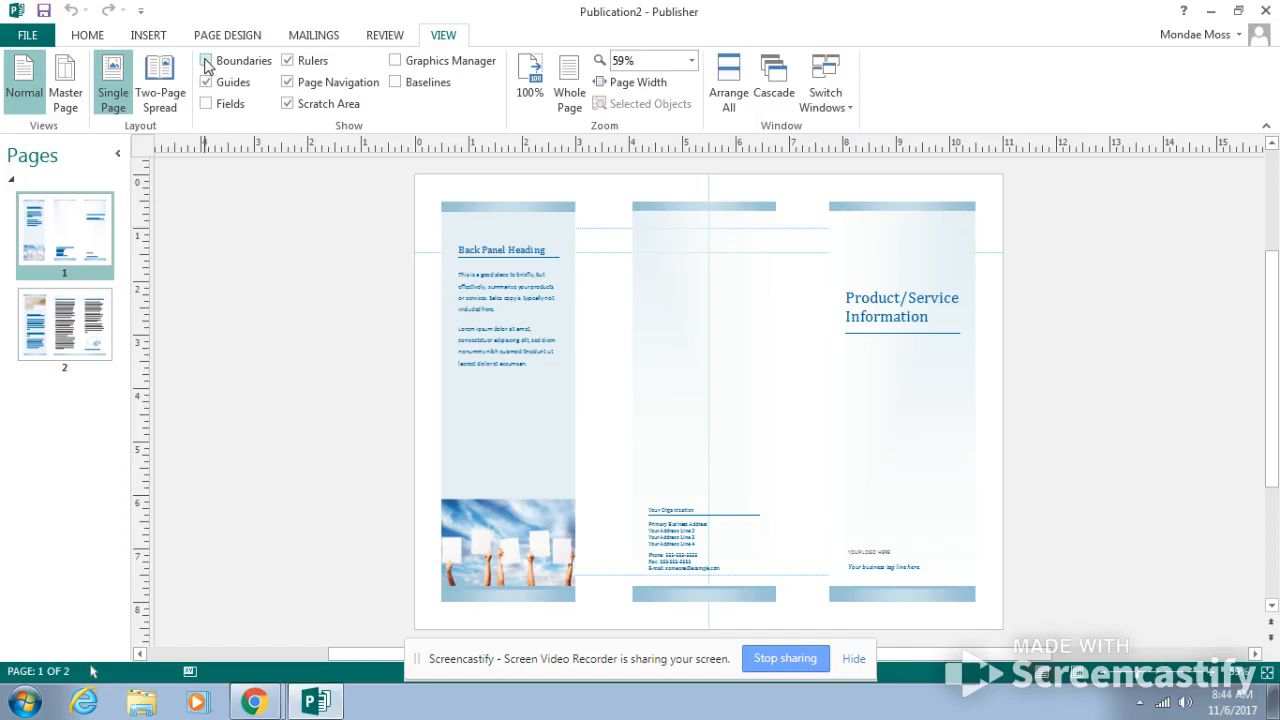
click(206, 61)
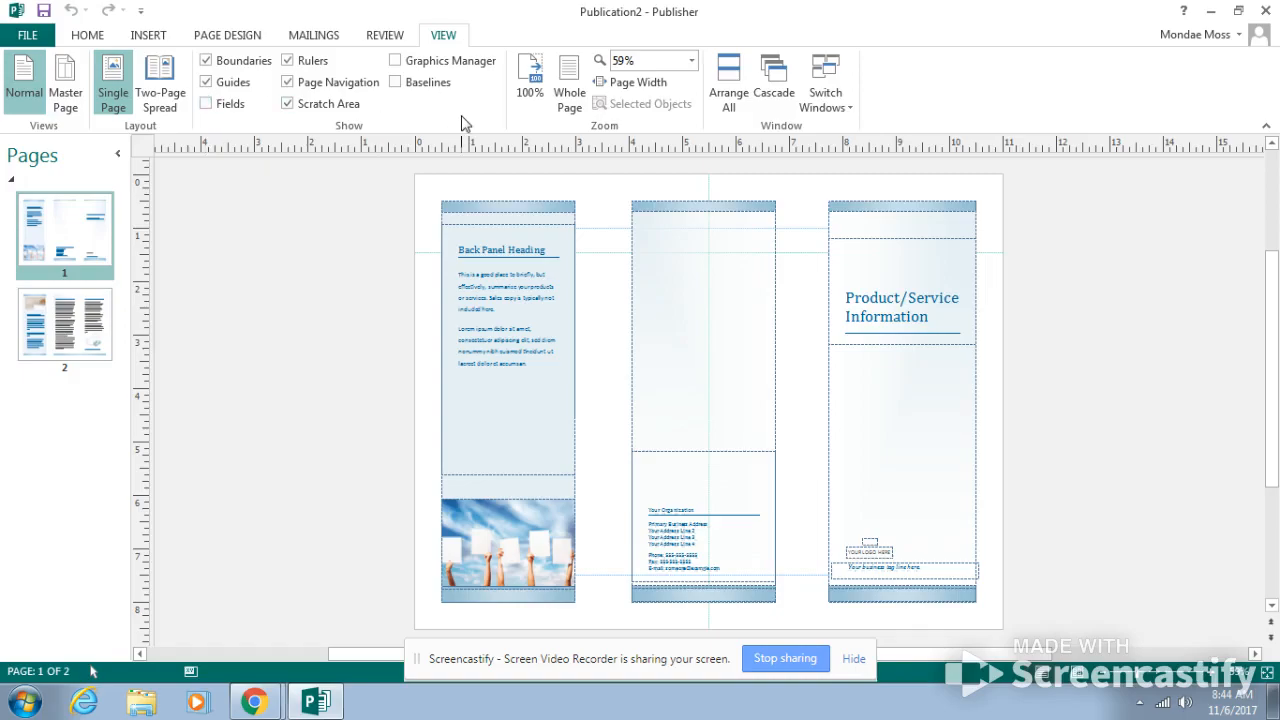
Step: Try the Graphics Manager and Baselines displays, switching each one off again
click(396, 62)
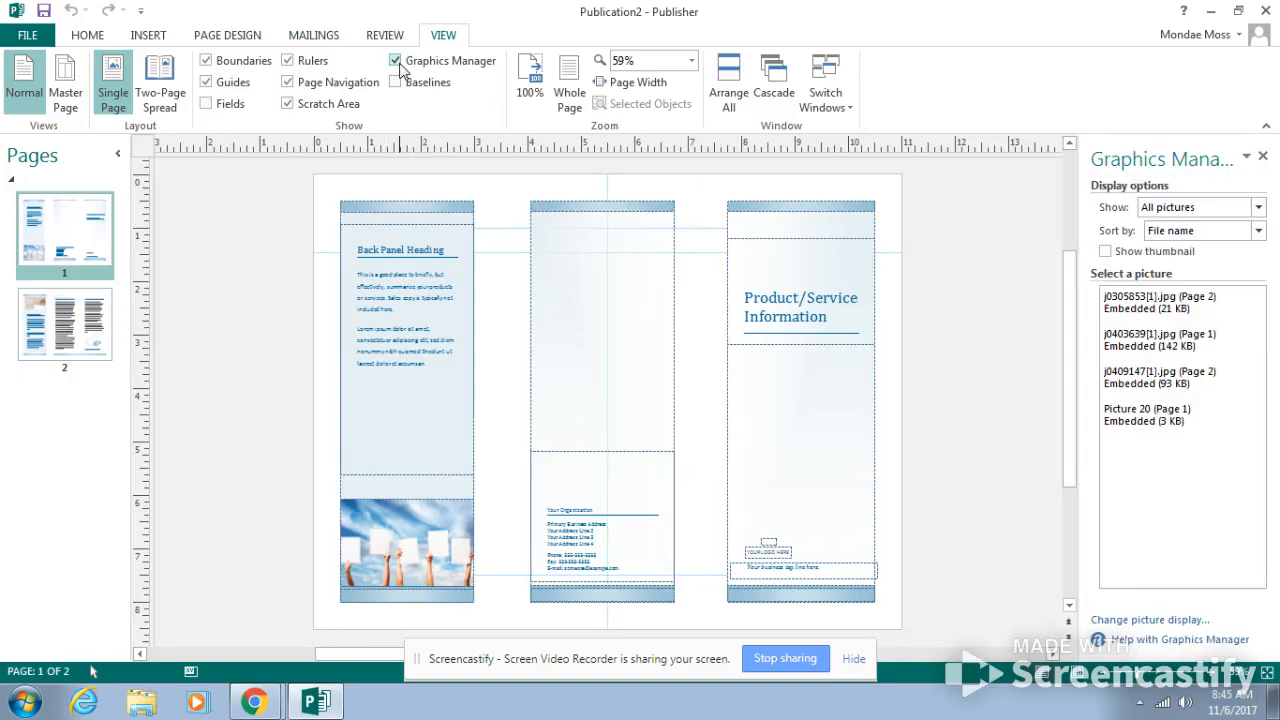
click(396, 62)
click(396, 84)
click(396, 85)
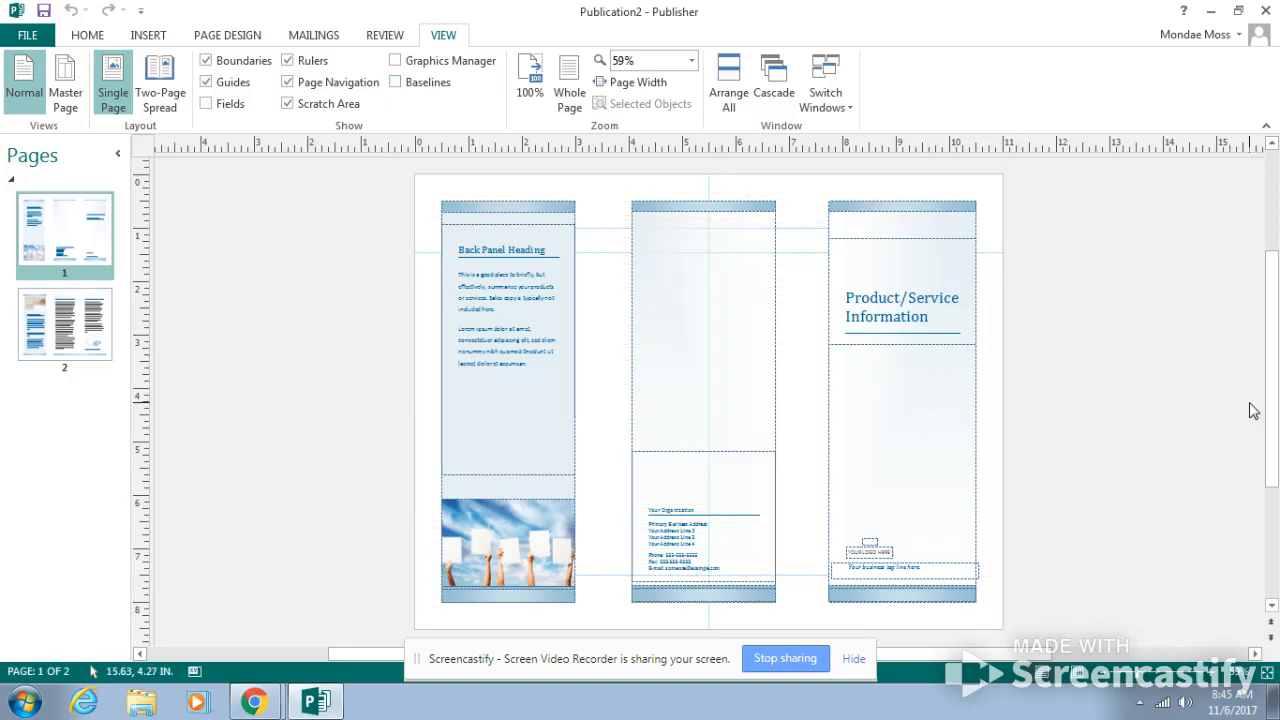
scroll(568, 418, down, 1)
scroll(568, 418, up, 1)
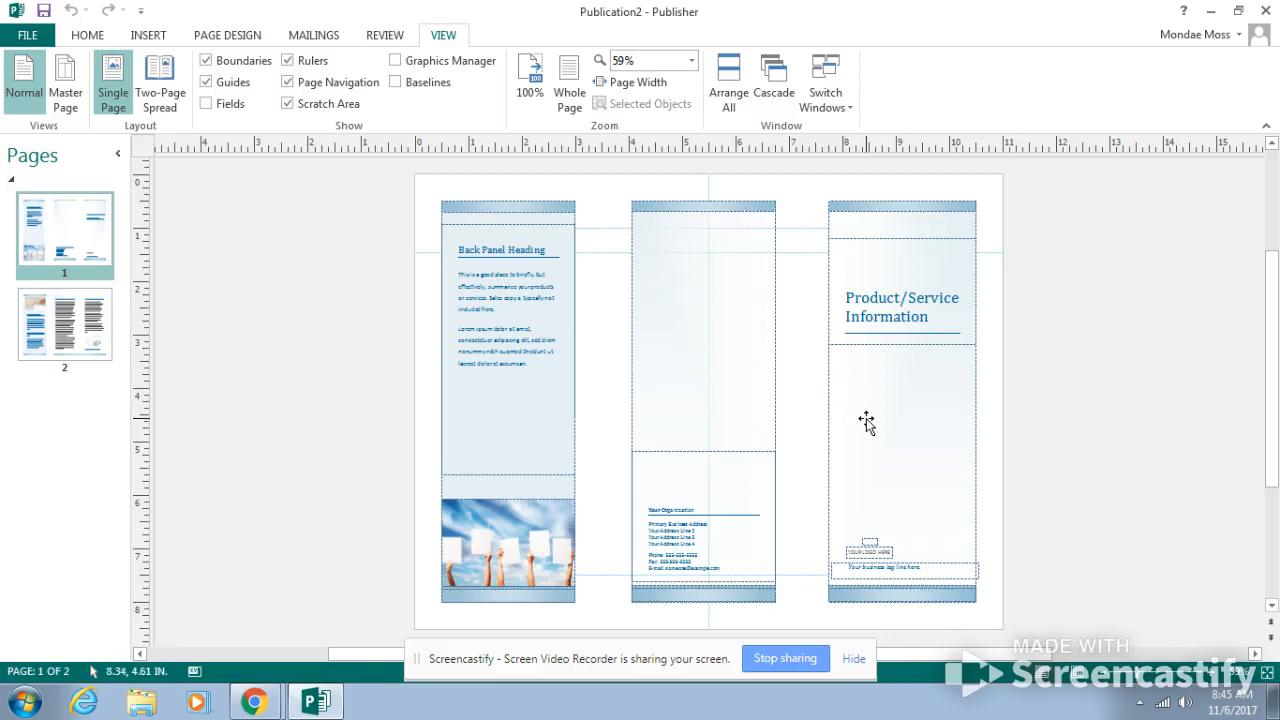
Step: Delete the Product/Service Information title on the front panel and stretch its text box downward to about 4.43 in tall
triple_click(903, 330)
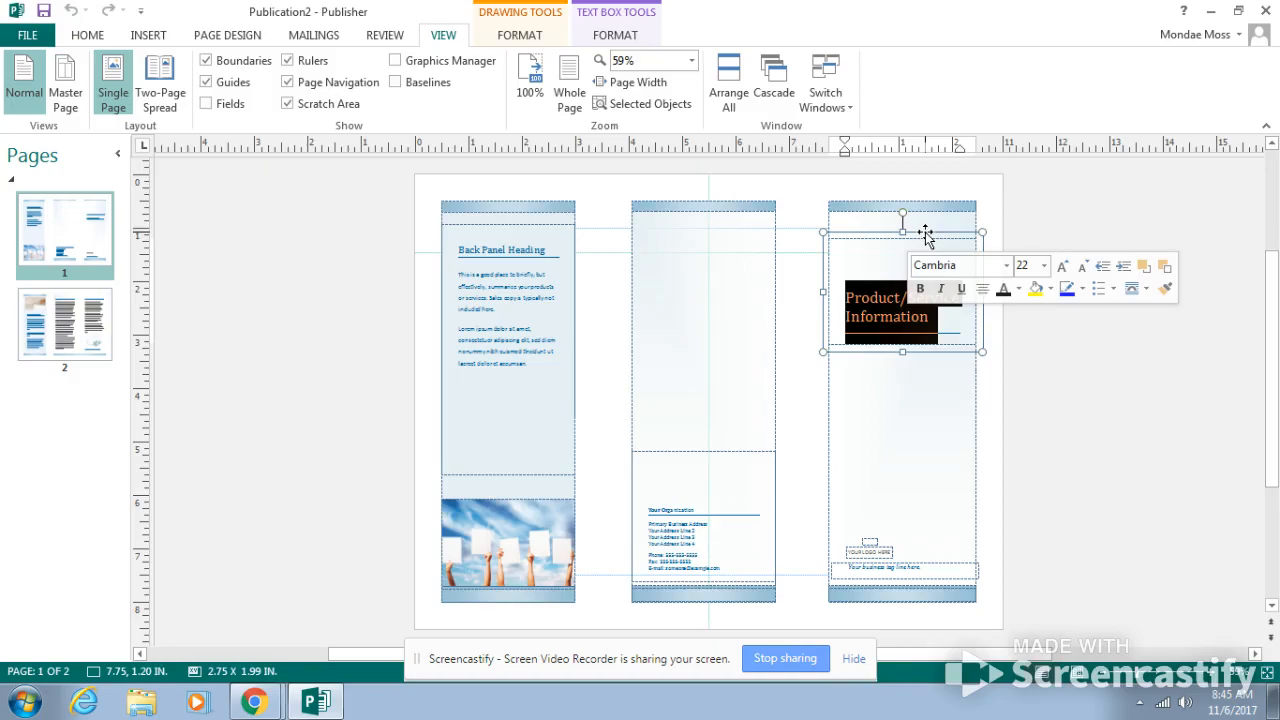
key(Delete)
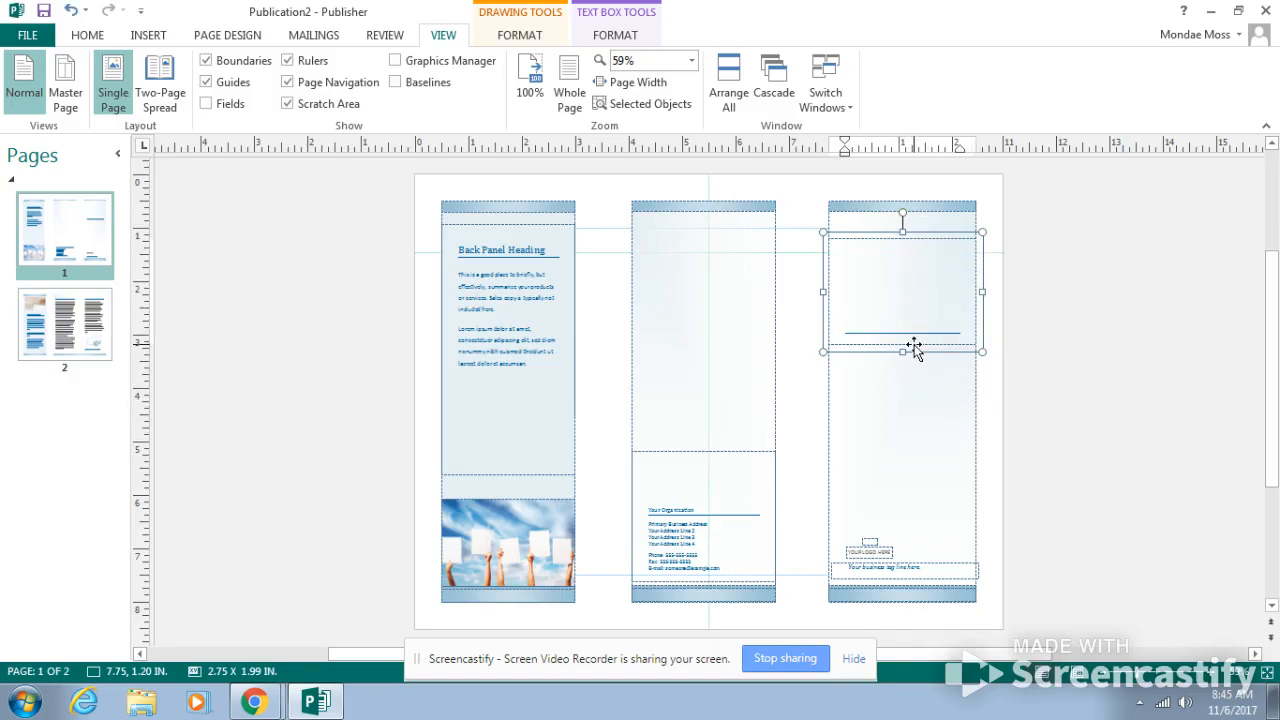
click(903, 347)
drag(904, 370, 896, 481)
click(894, 406)
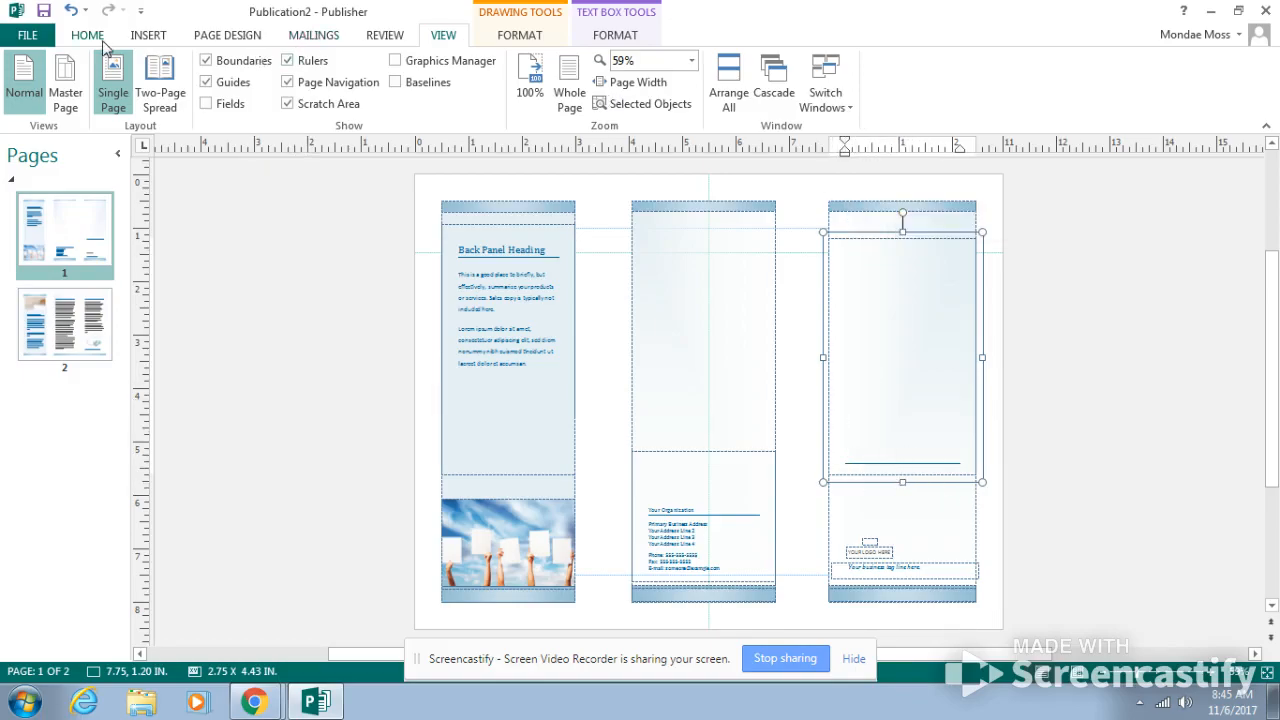
Step: Search online pictures for "mustangs" with Bing Image Search and look through the Creative Commons results
click(155, 40)
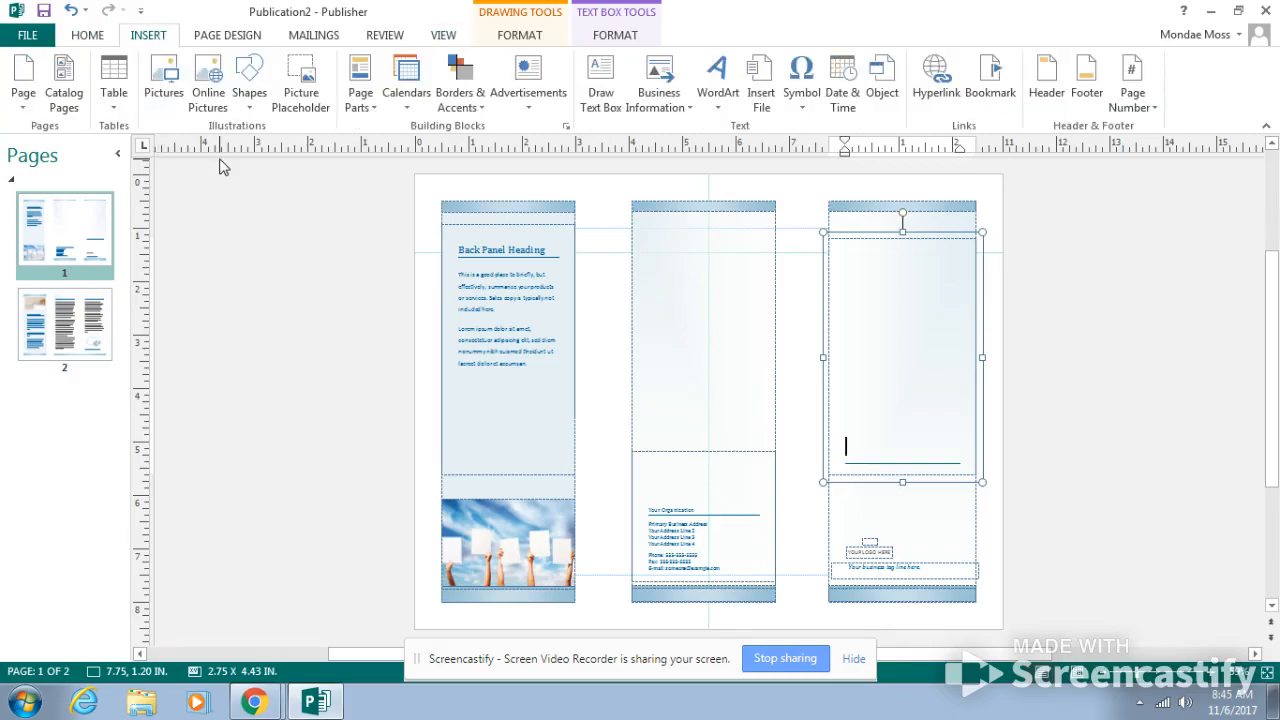
click(212, 88)
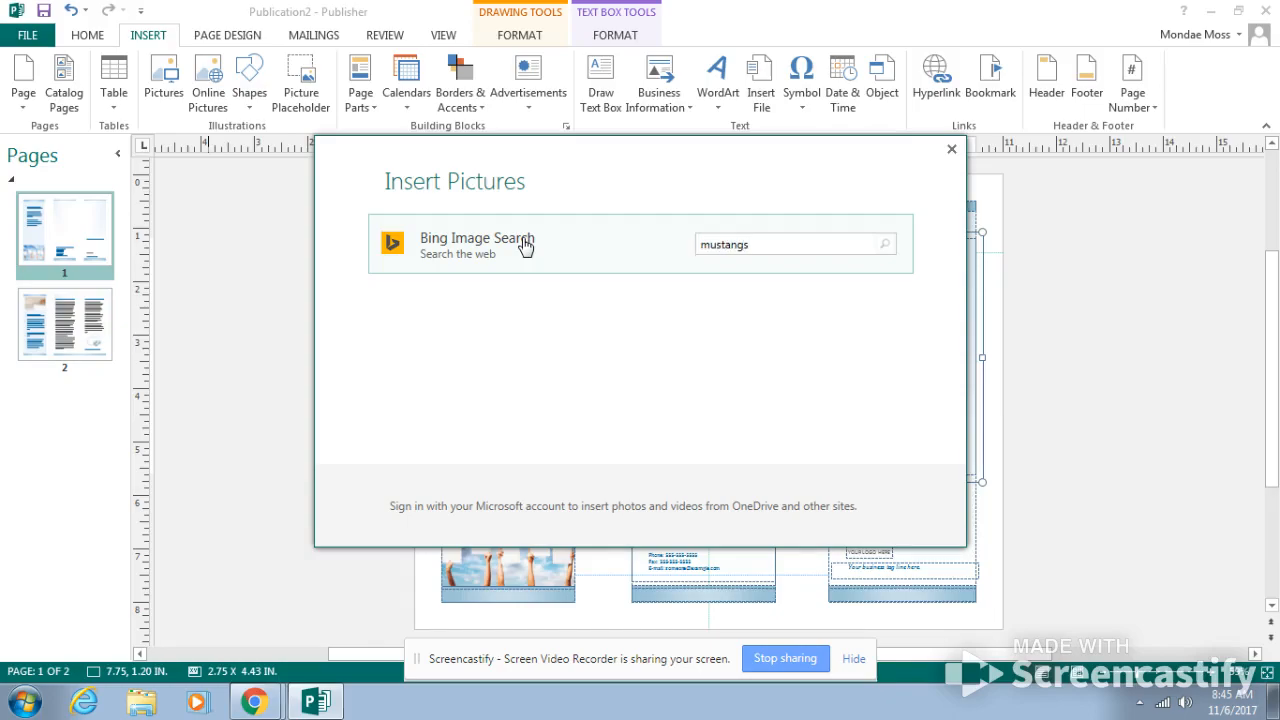
key(Return)
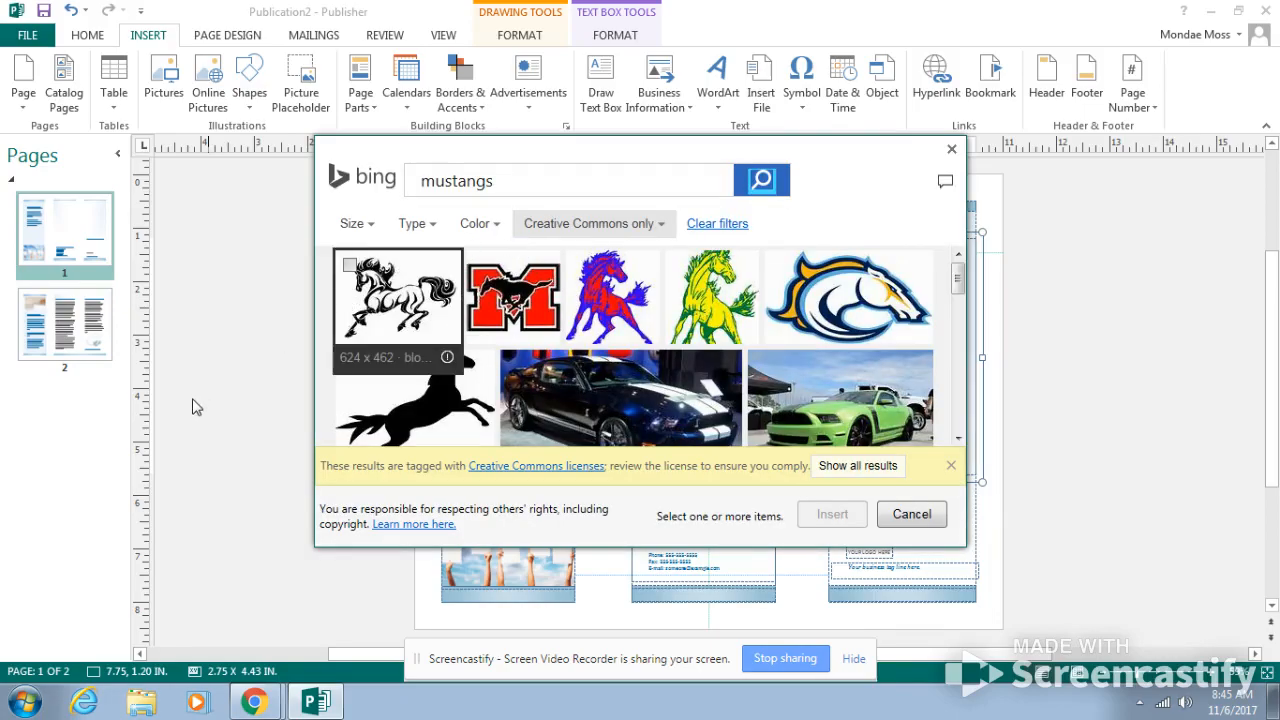
scroll(590, 290, down, 3)
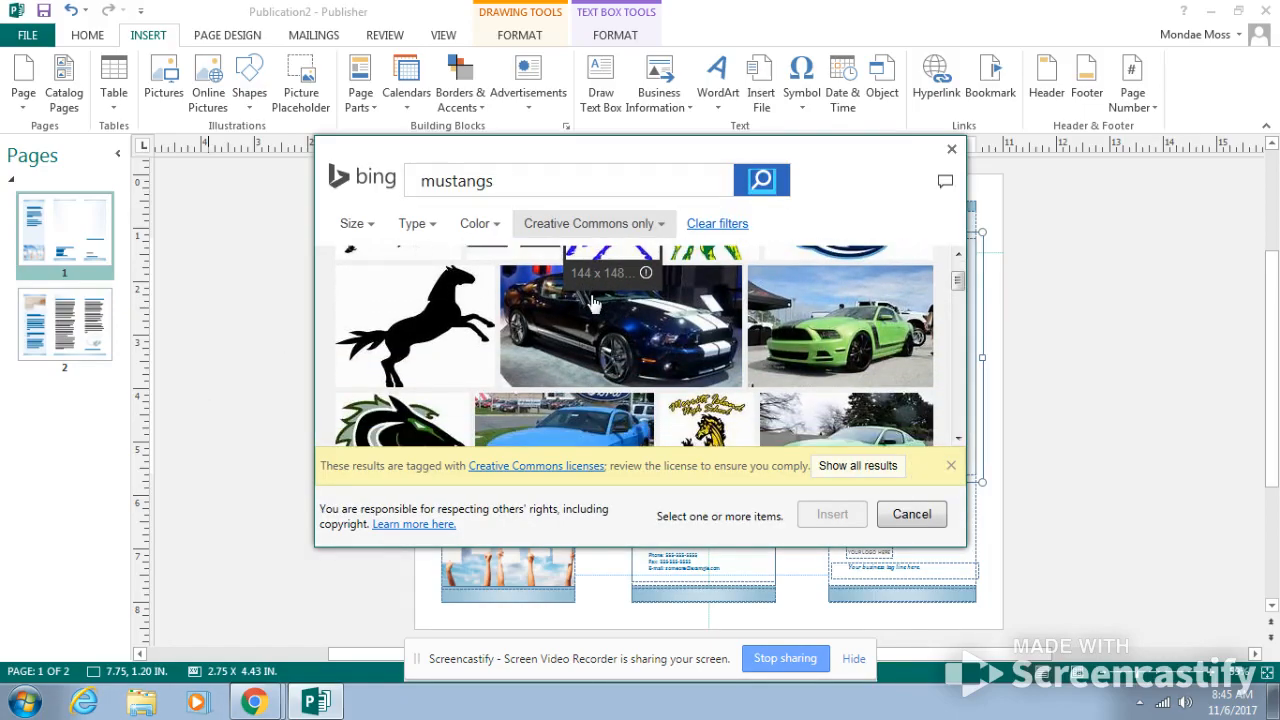
scroll(590, 303, down, 3)
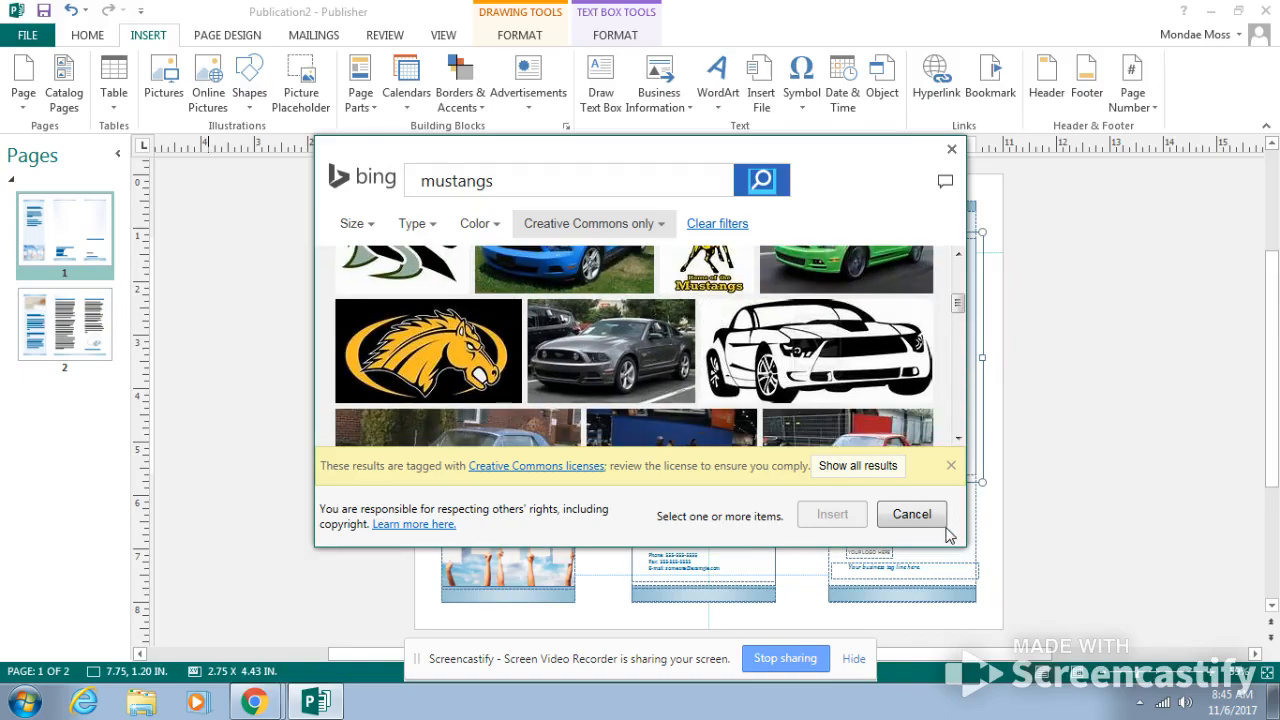
scroll(820, 400, down, 4)
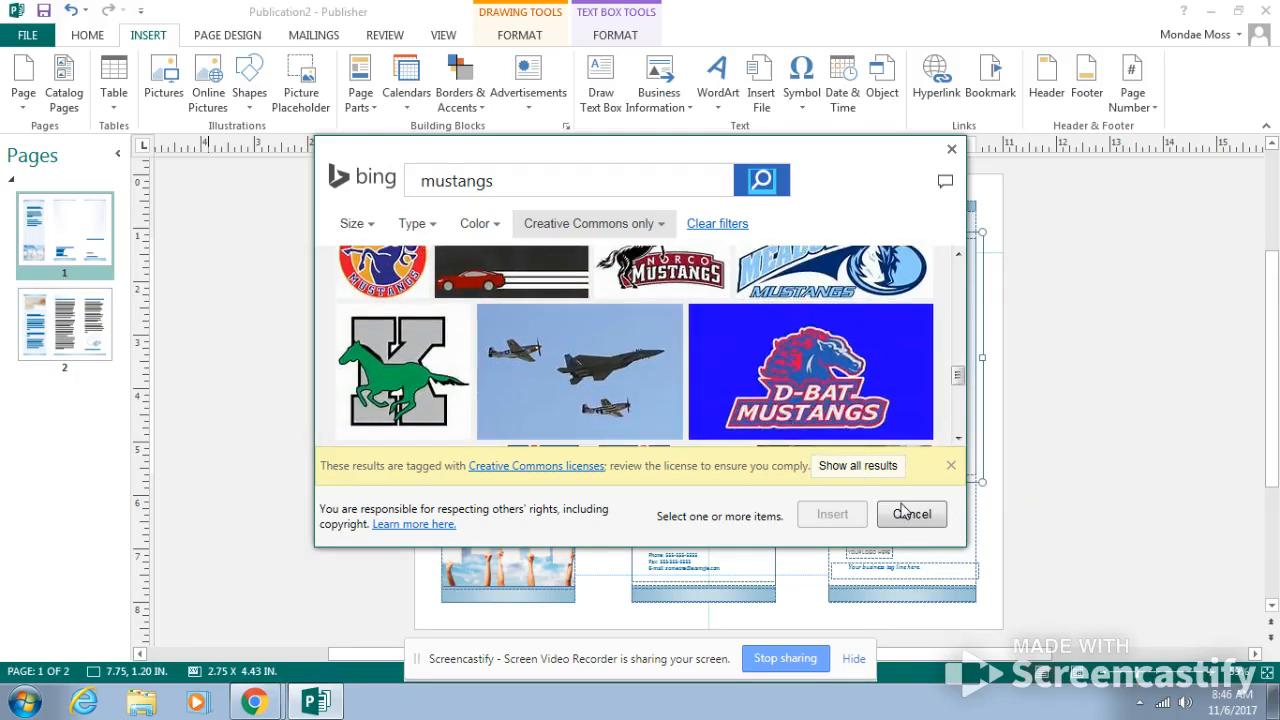
Step: Show all mustangs image results regardless of licence and browse through them
click(882, 469)
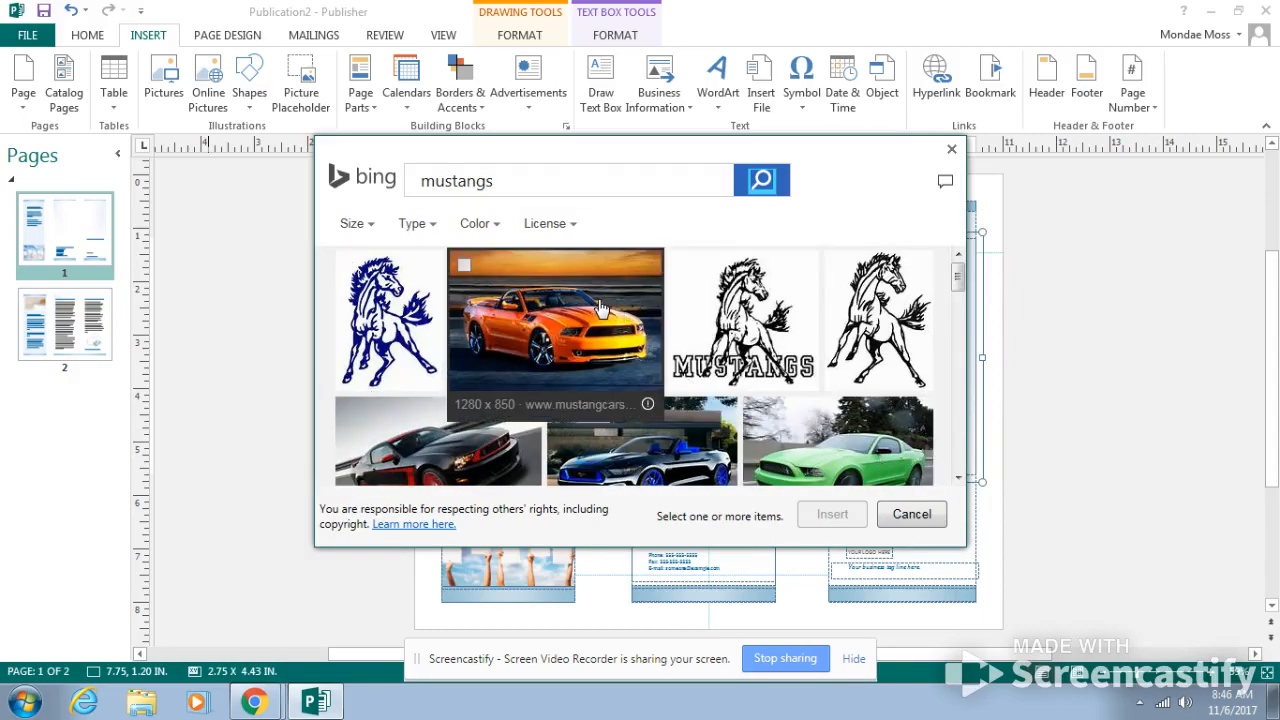
scroll(600, 308, down, 8)
scroll(712, 424, down, 10)
scroll(704, 424, down, 10)
scroll(703, 423, down, 10)
scroll(697, 424, down, 10)
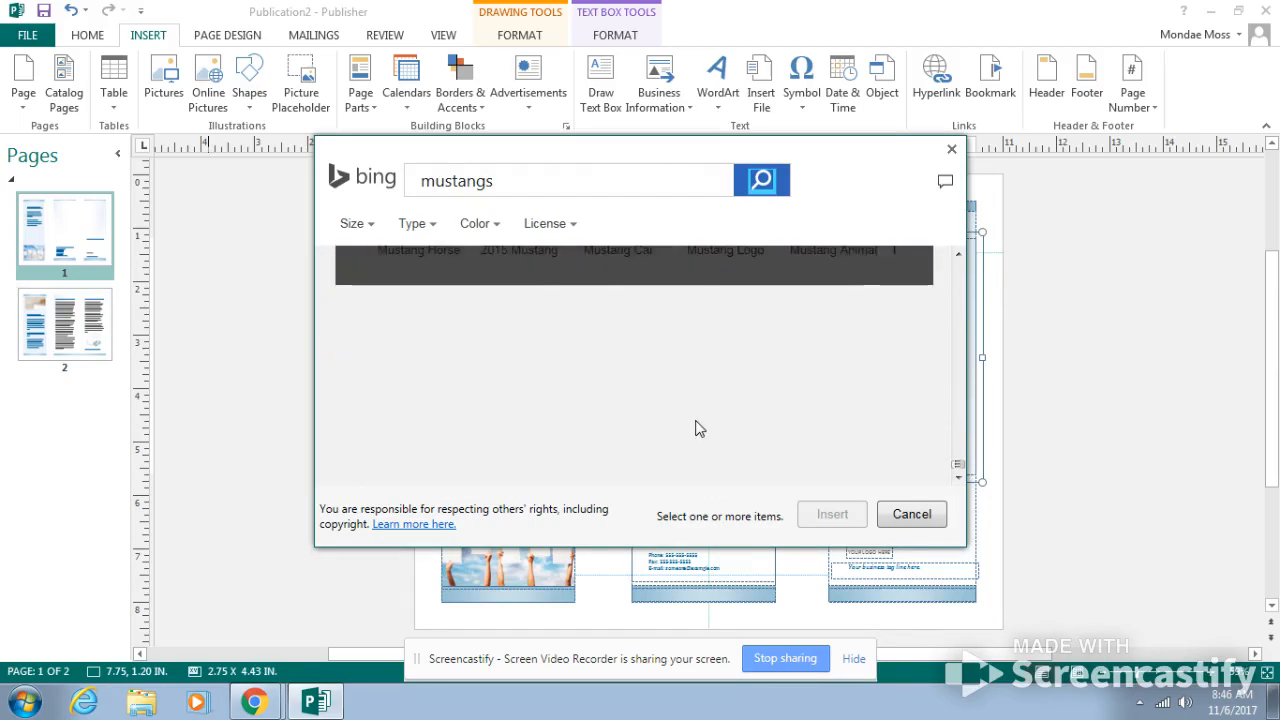
scroll(697, 428, up, 5)
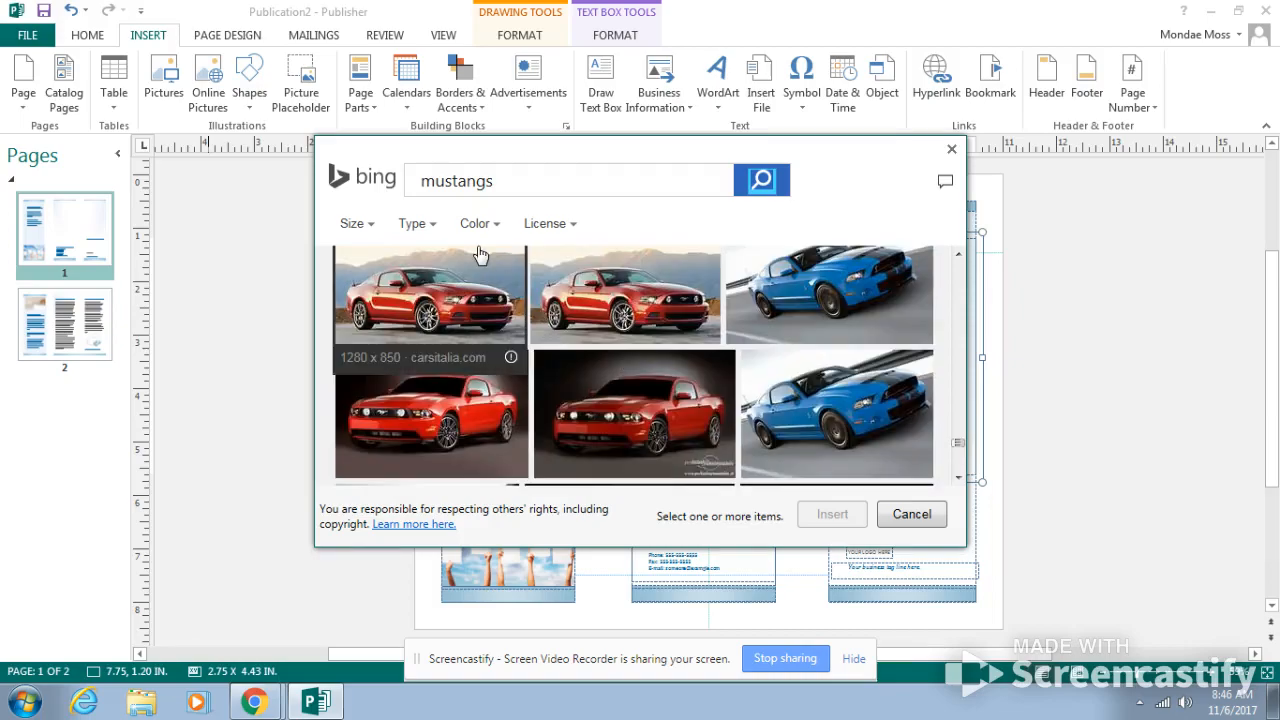
Step: Refine the Bing image search to "mighty mustangs"
click(422, 180)
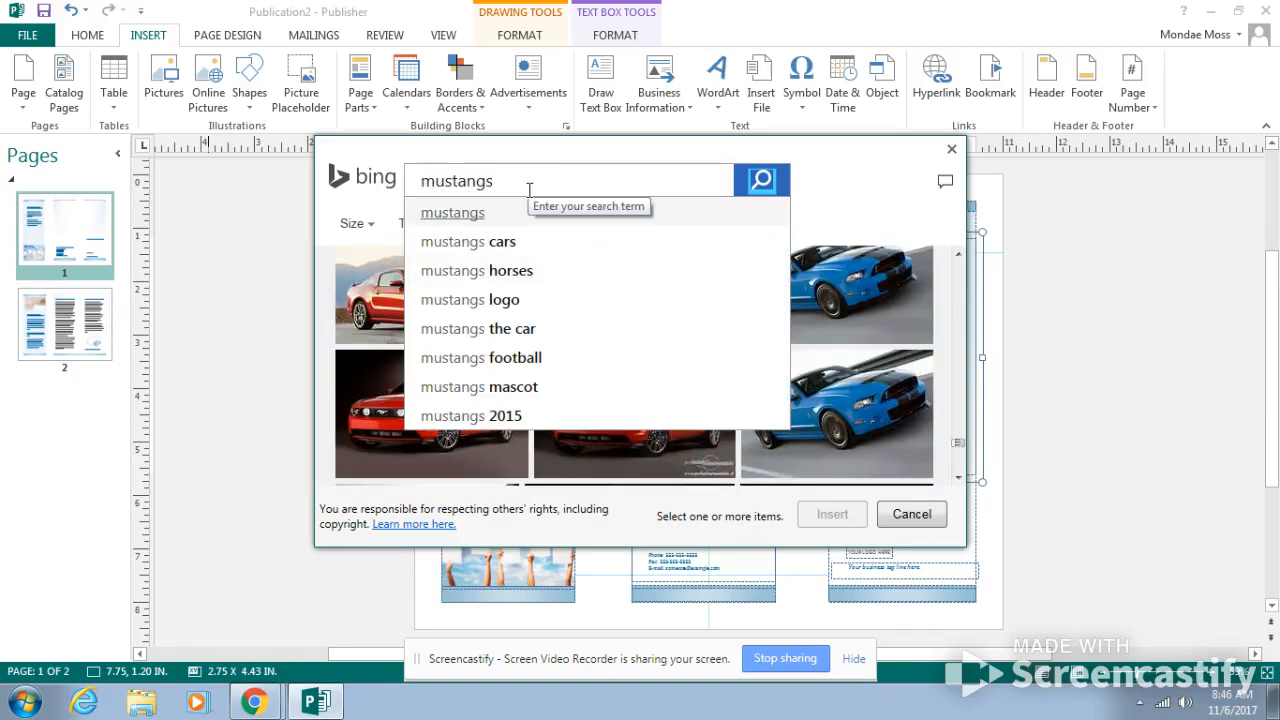
text(m8ik)
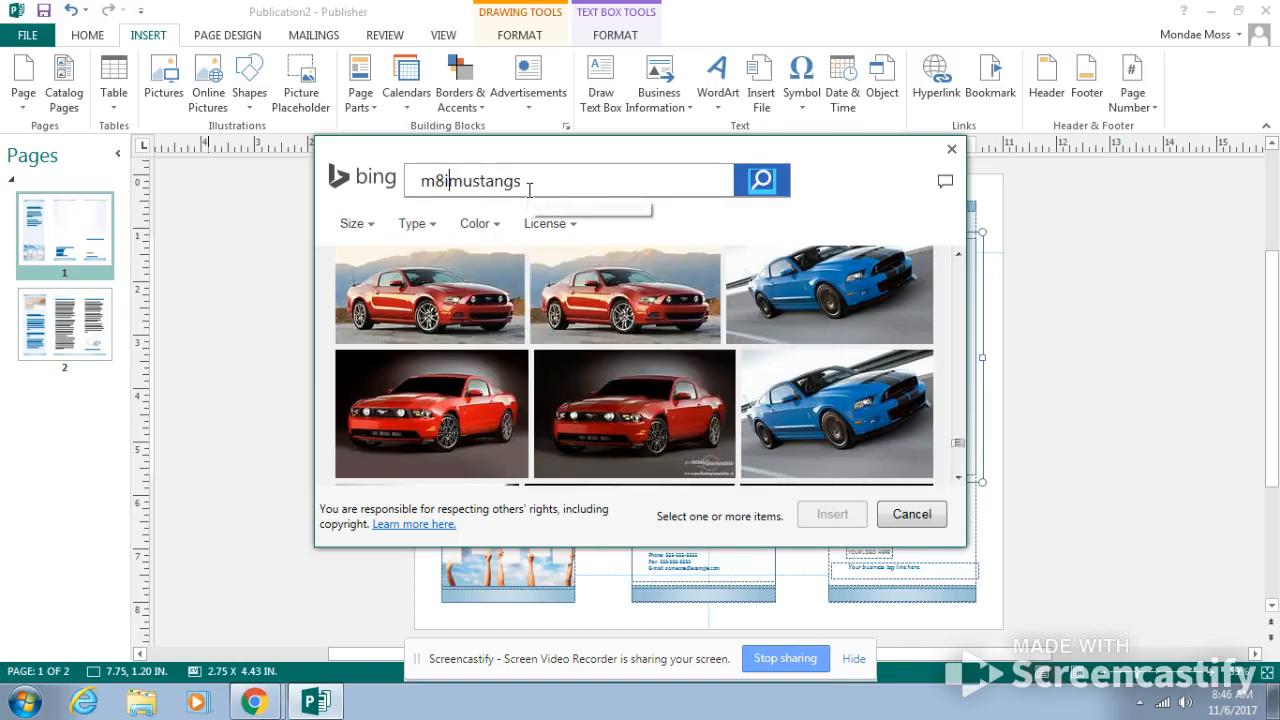
key(BackSpace)
key(BackSpace)
key(BackSpace)
text(ighty)
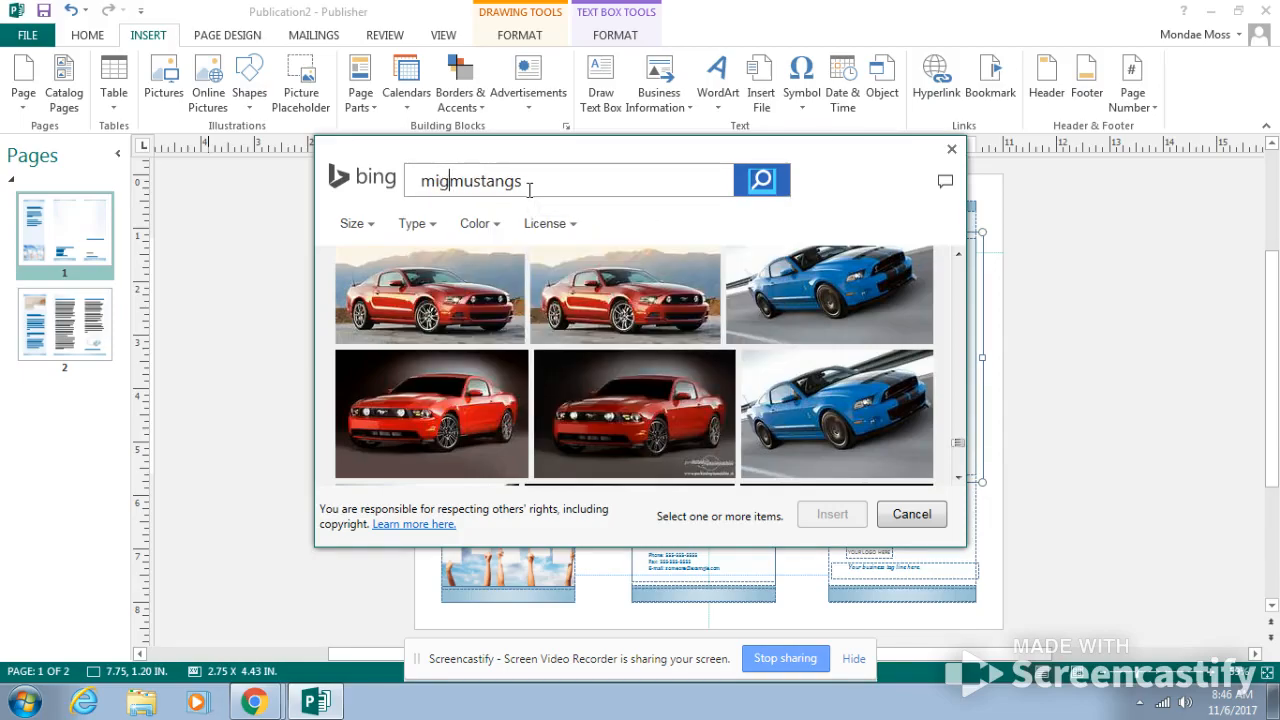
key(Return)
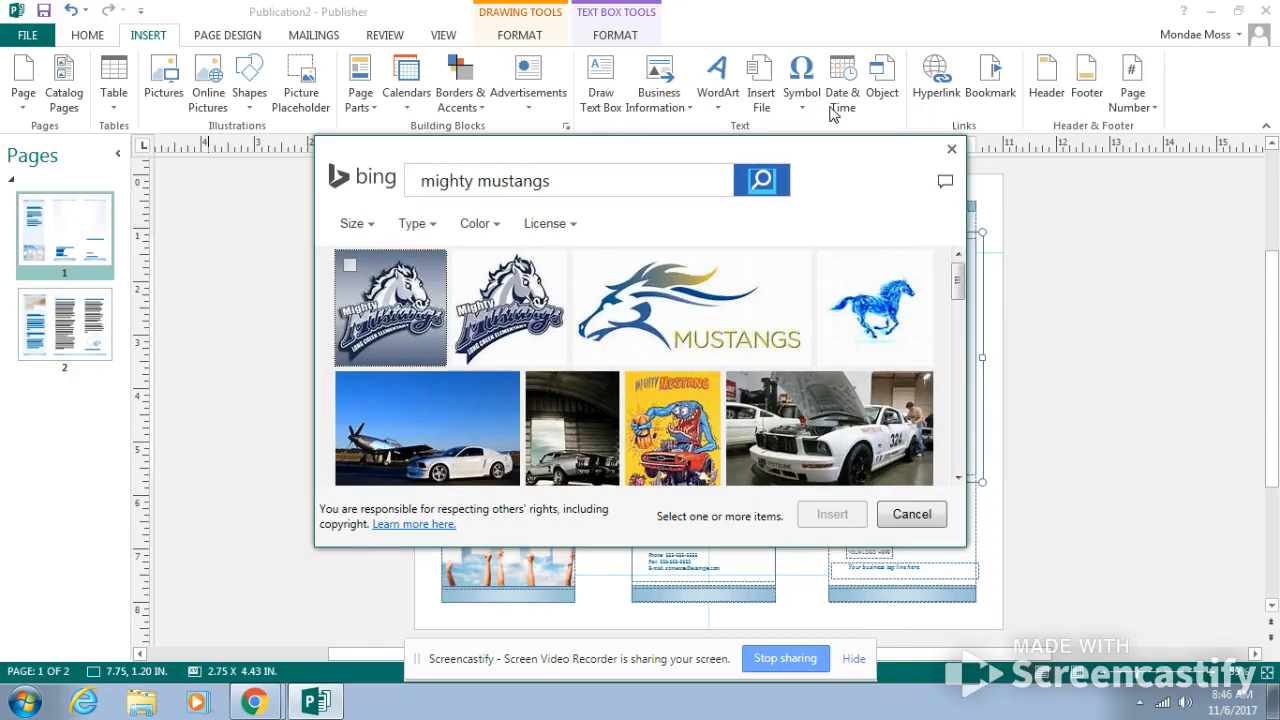
Step: Browse the mighty mustangs image results and insert The Mighty Mustang banner with the orange scout emblem and horses
scroll(865, 370, down, 1)
scroll(865, 370, down, 5)
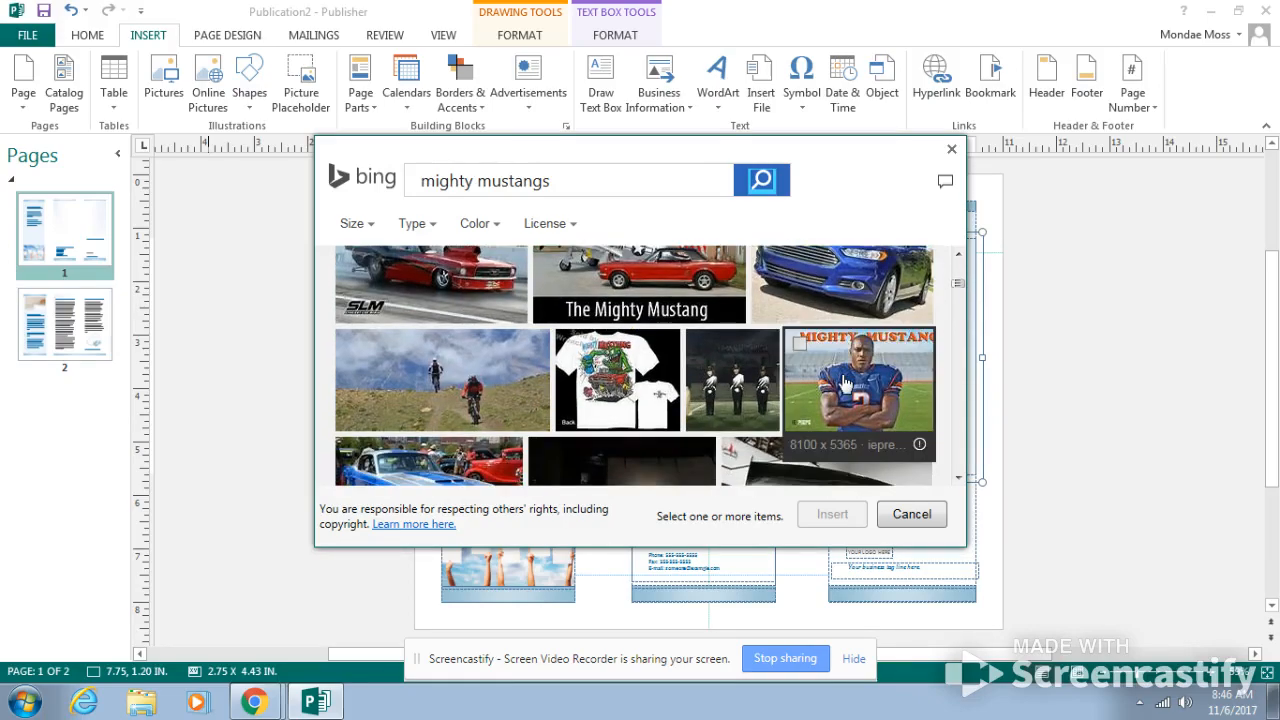
scroll(845, 383, down, 3)
scroll(845, 380, up, 5)
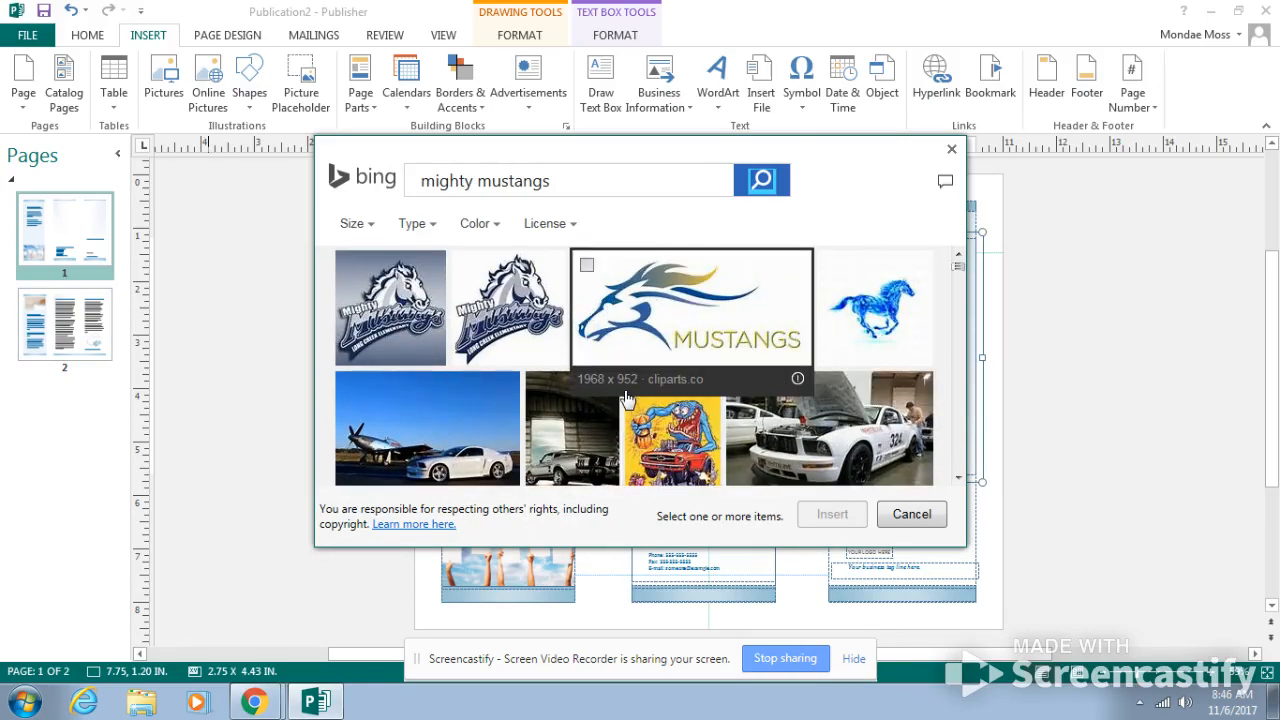
scroll(590, 420, down, 1)
scroll(600, 460, down, 1)
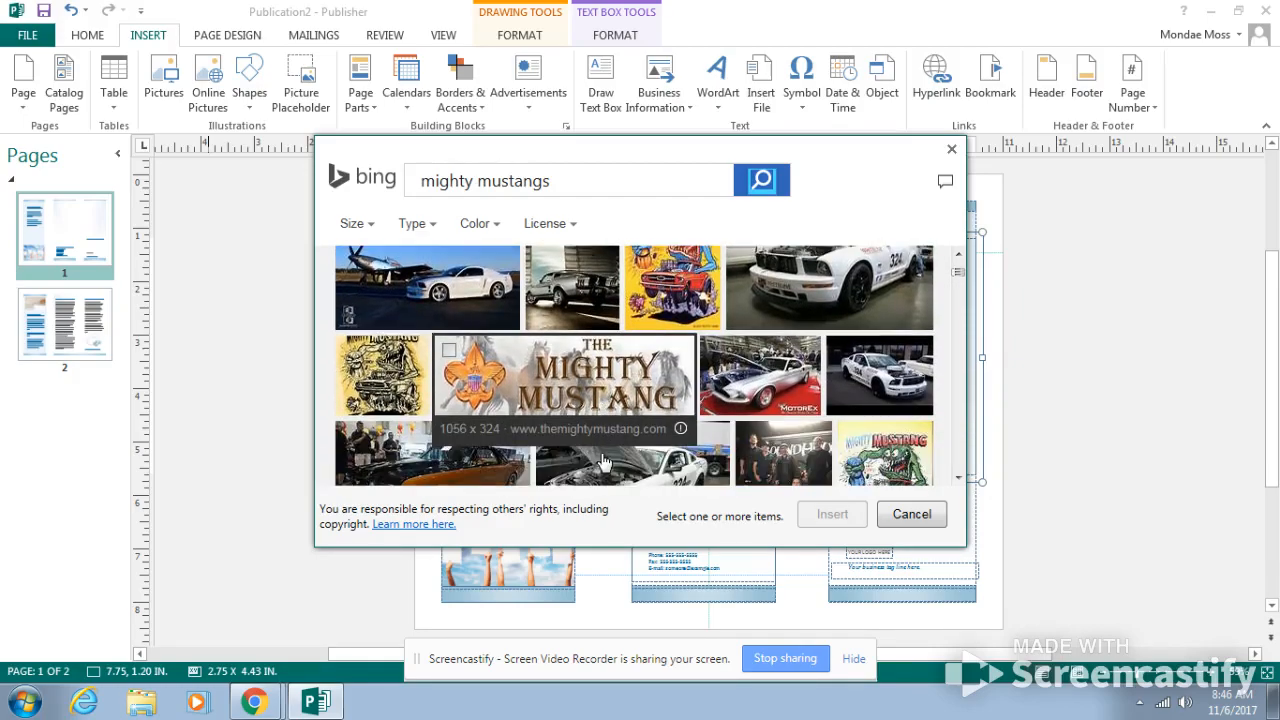
click(615, 370)
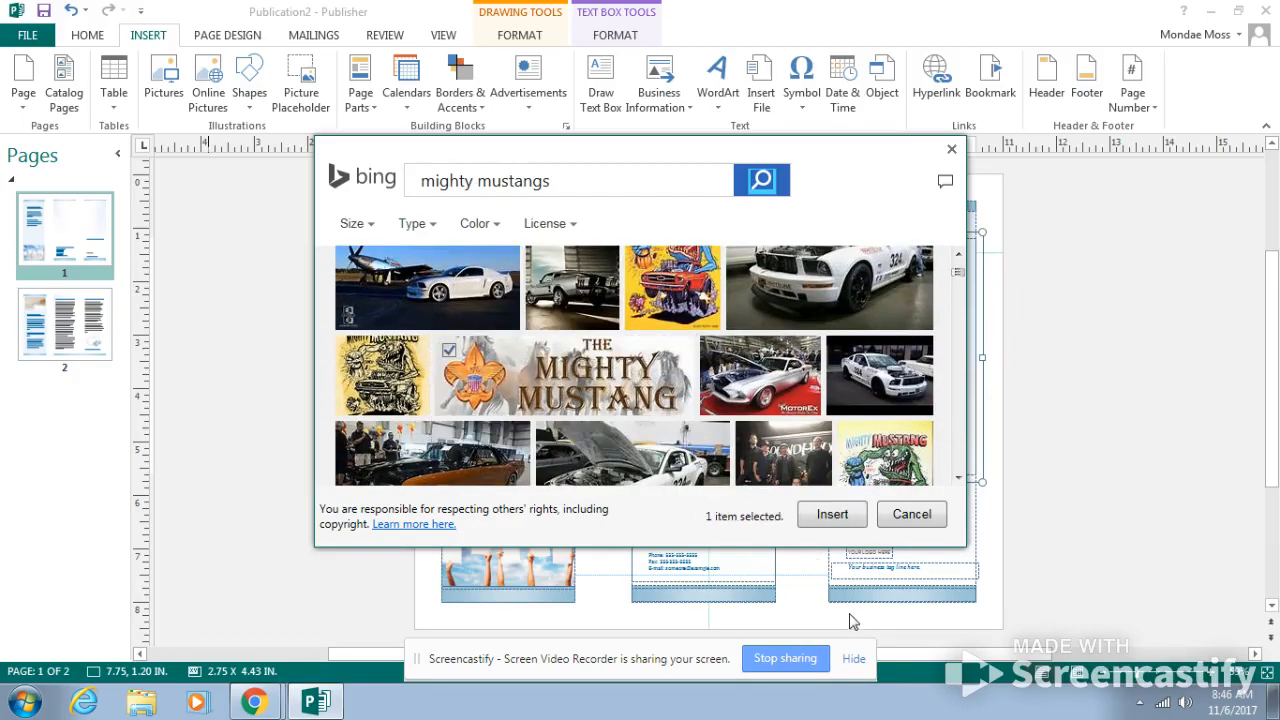
click(830, 514)
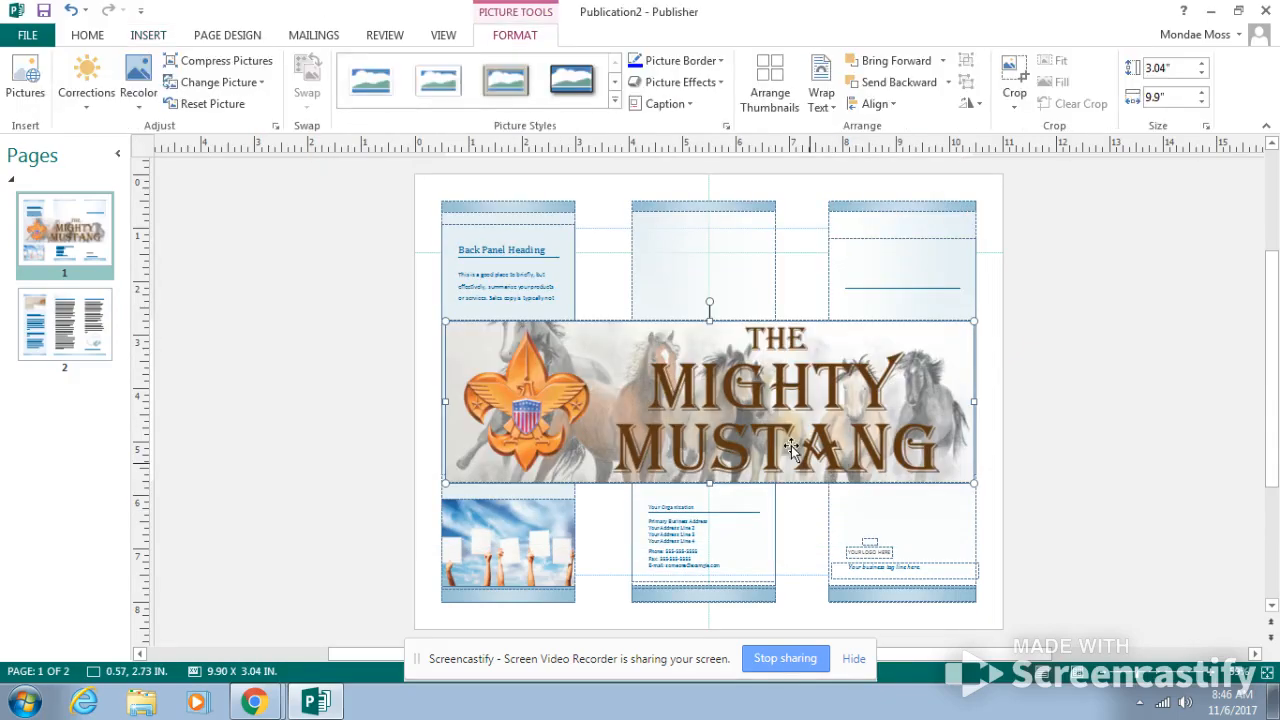
Step: Resize the Mighty Mustang picture to fit the front panel's width, about 2.75 in wide and 3.29 in tall
drag(445, 401, 822, 434)
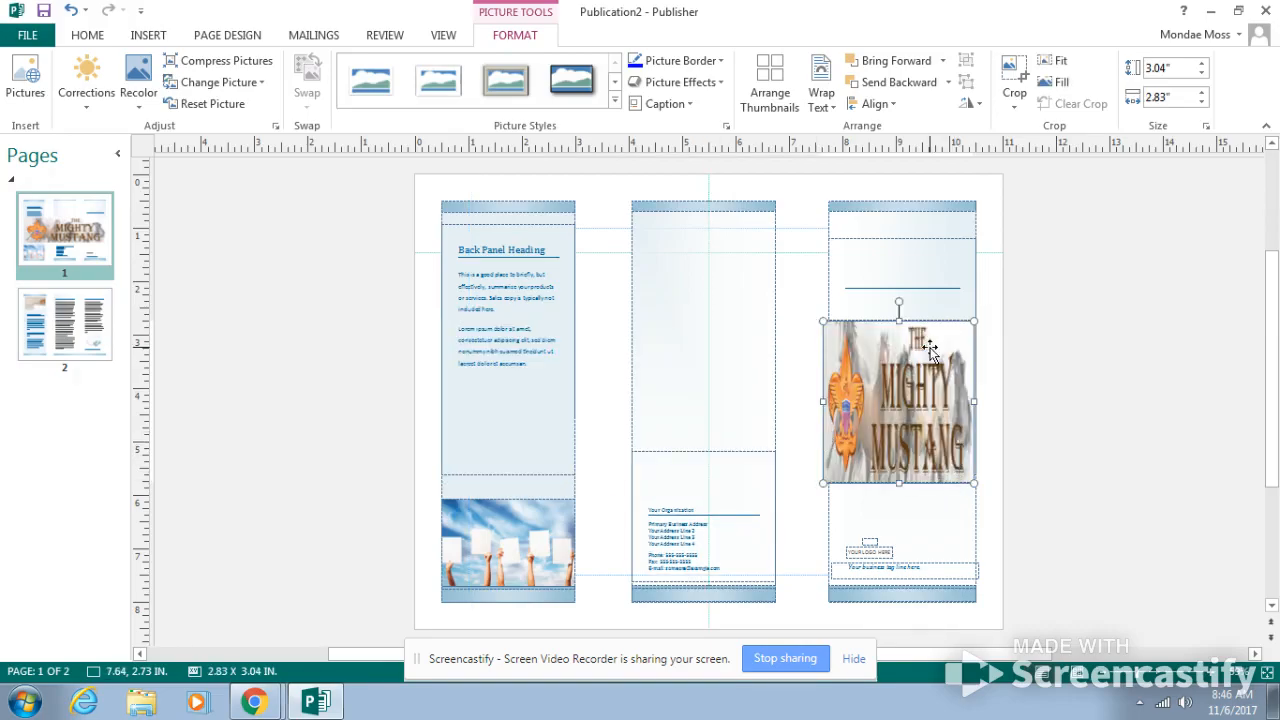
drag(899, 321, 910, 240)
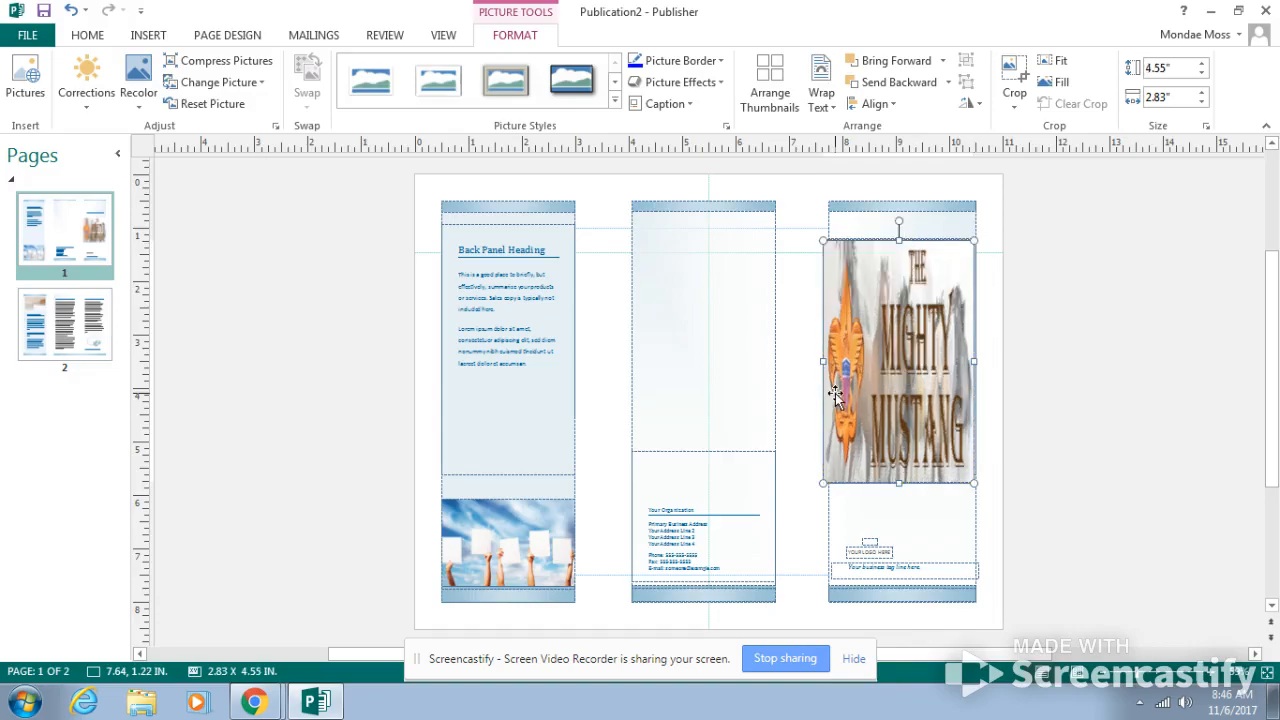
drag(821, 362, 829, 361)
drag(973, 362, 976, 361)
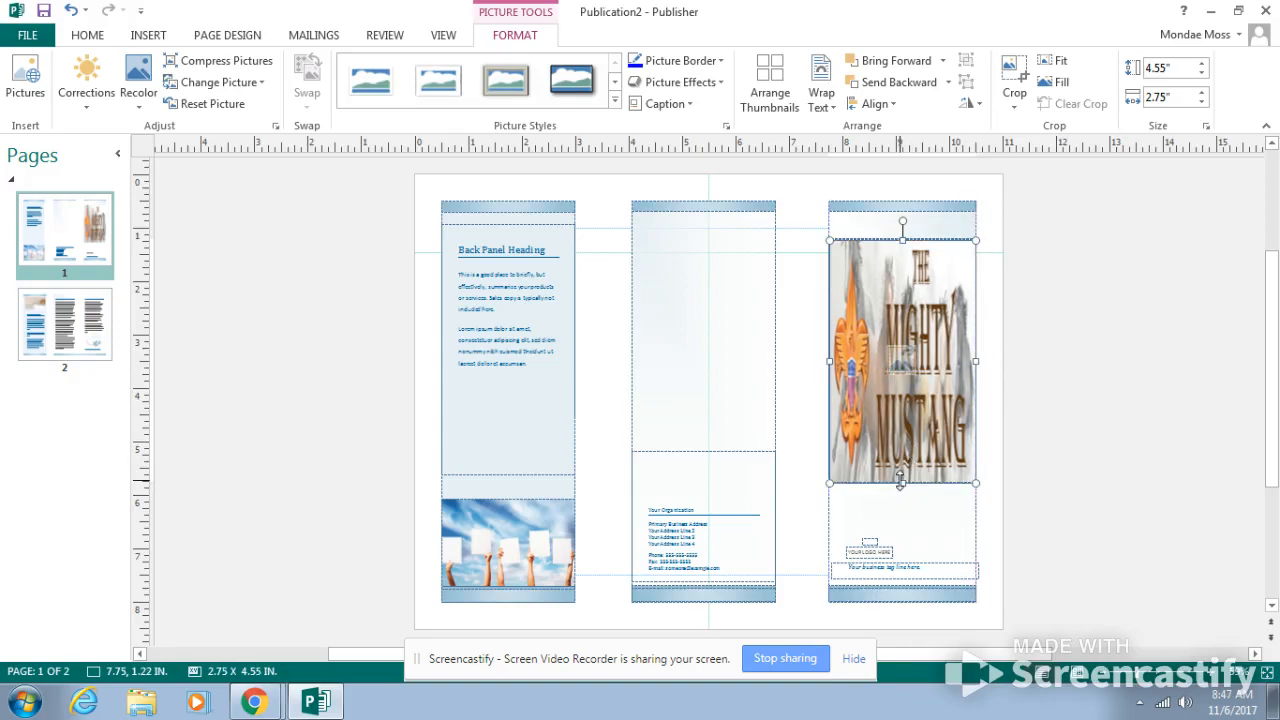
drag(901, 482, 902, 415)
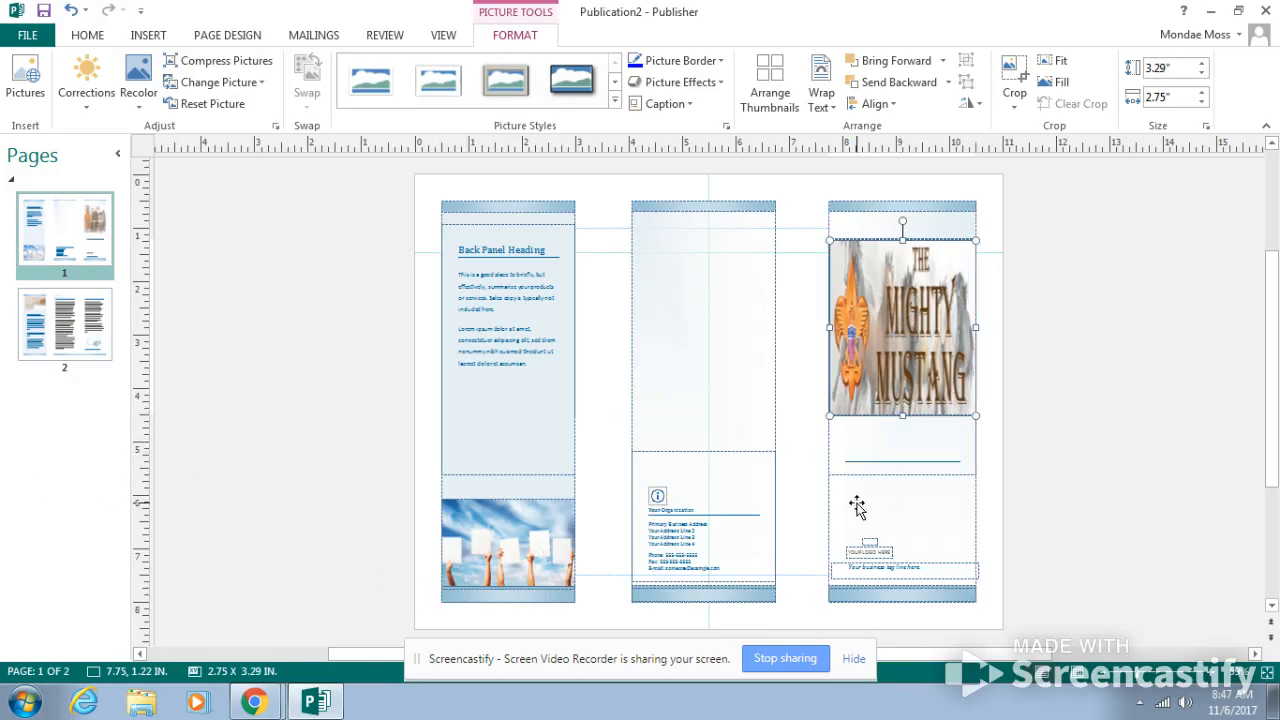
Step: Shorten the empty title text box behind the front panel picture to about 3.52 in tall
click(905, 458)
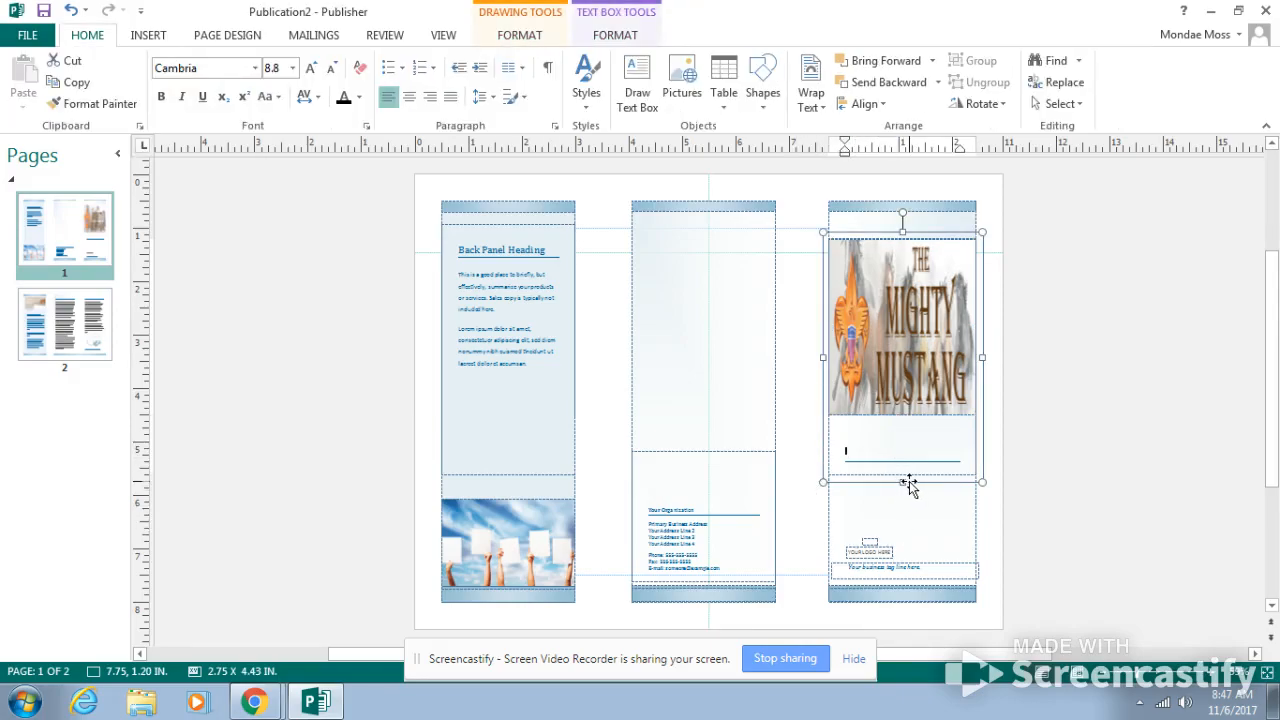
drag(909, 481, 905, 432)
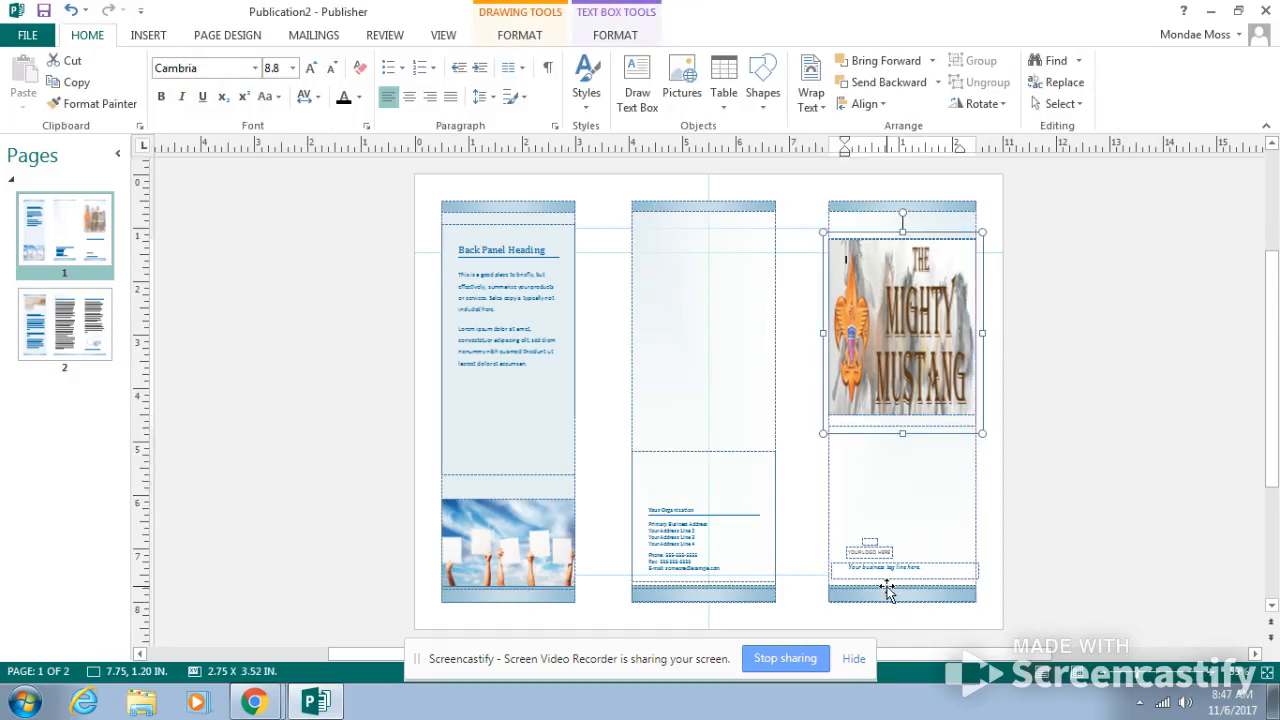
click(897, 483)
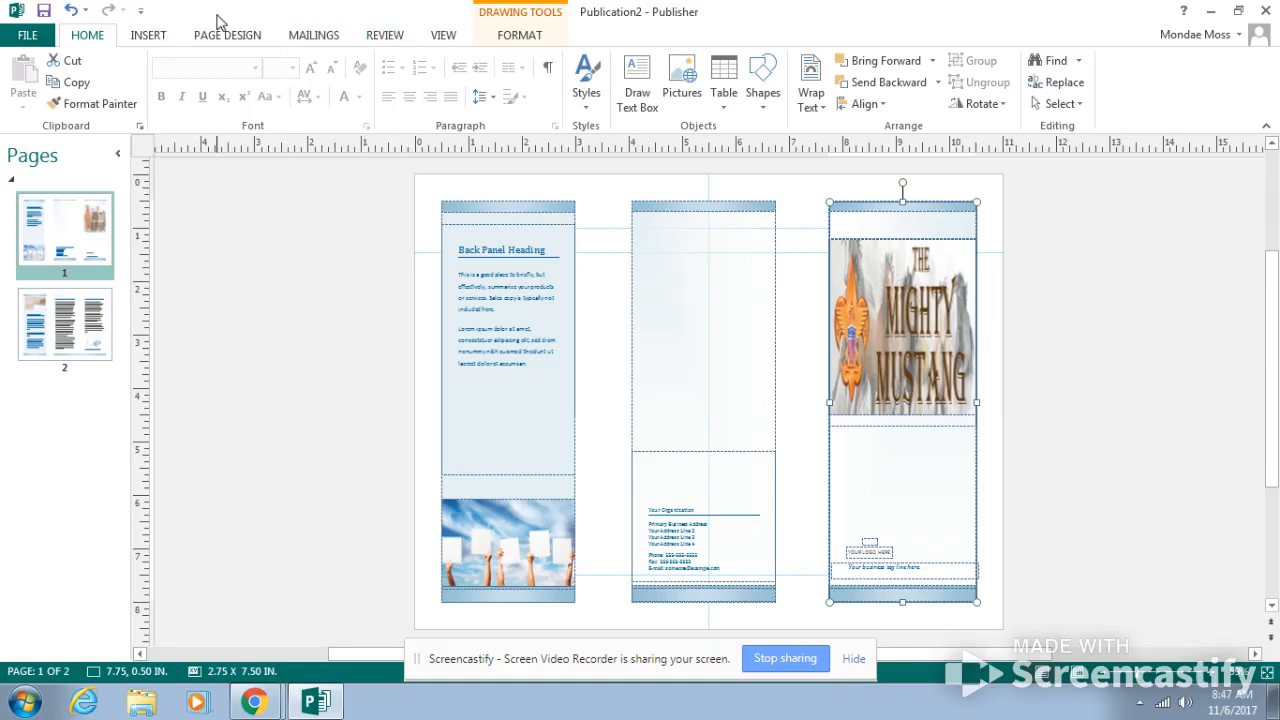
Step: Draw a text box about 2.70 in wide and 1.39 in tall below the picture on the front panel
click(146, 36)
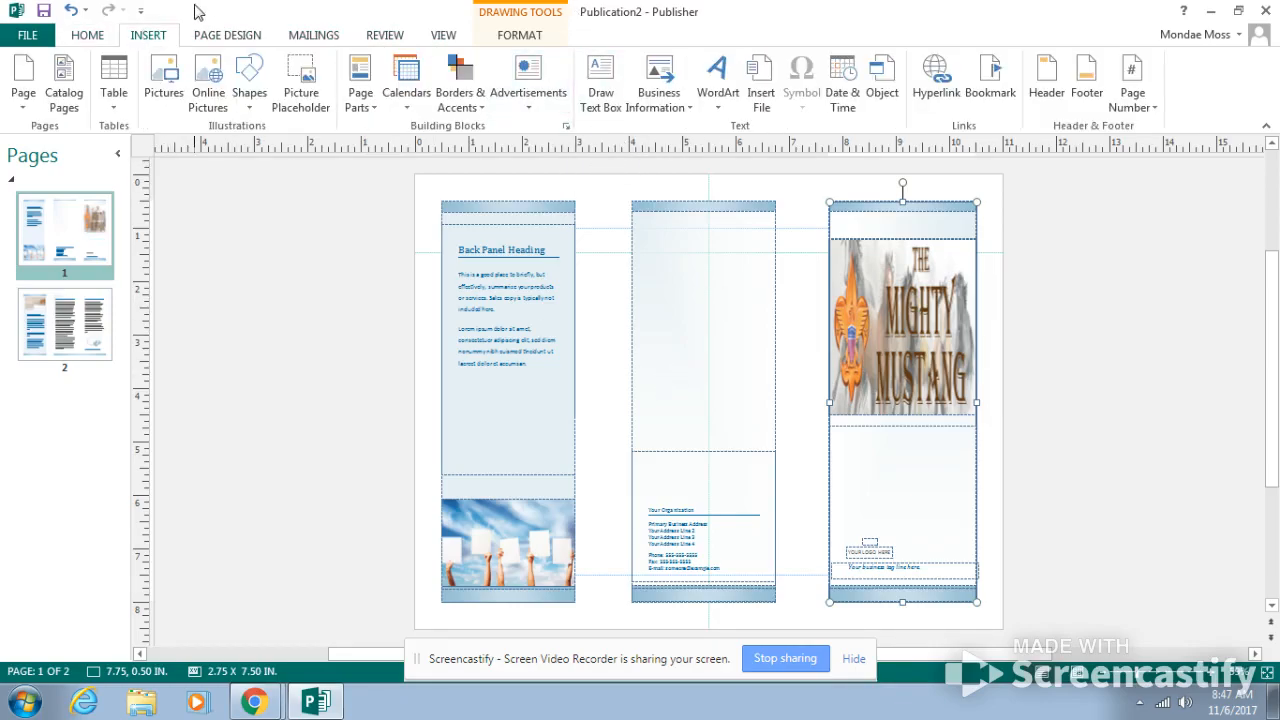
click(601, 85)
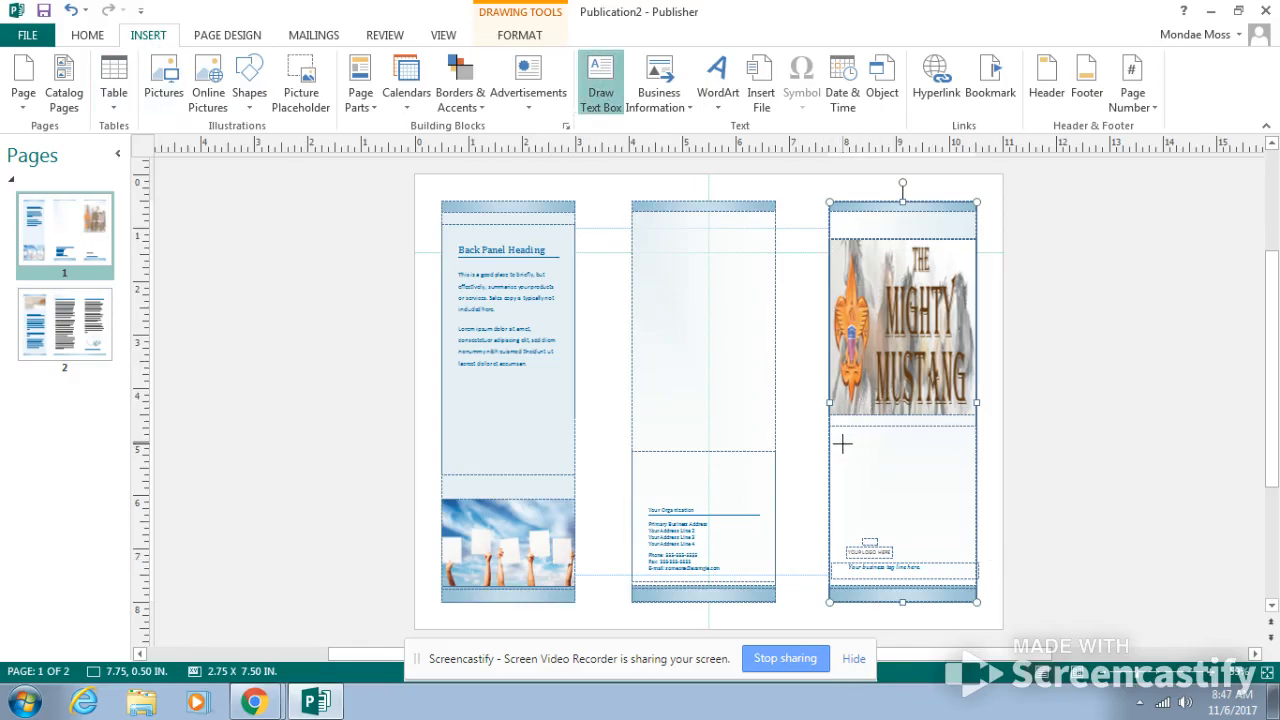
mouse_move(830, 430)
mouse_down()
mouse_move(870, 473)
mouse_move(976, 481)
mouse_move(905, 484)
mouse_move(905, 510)
mouse_up()
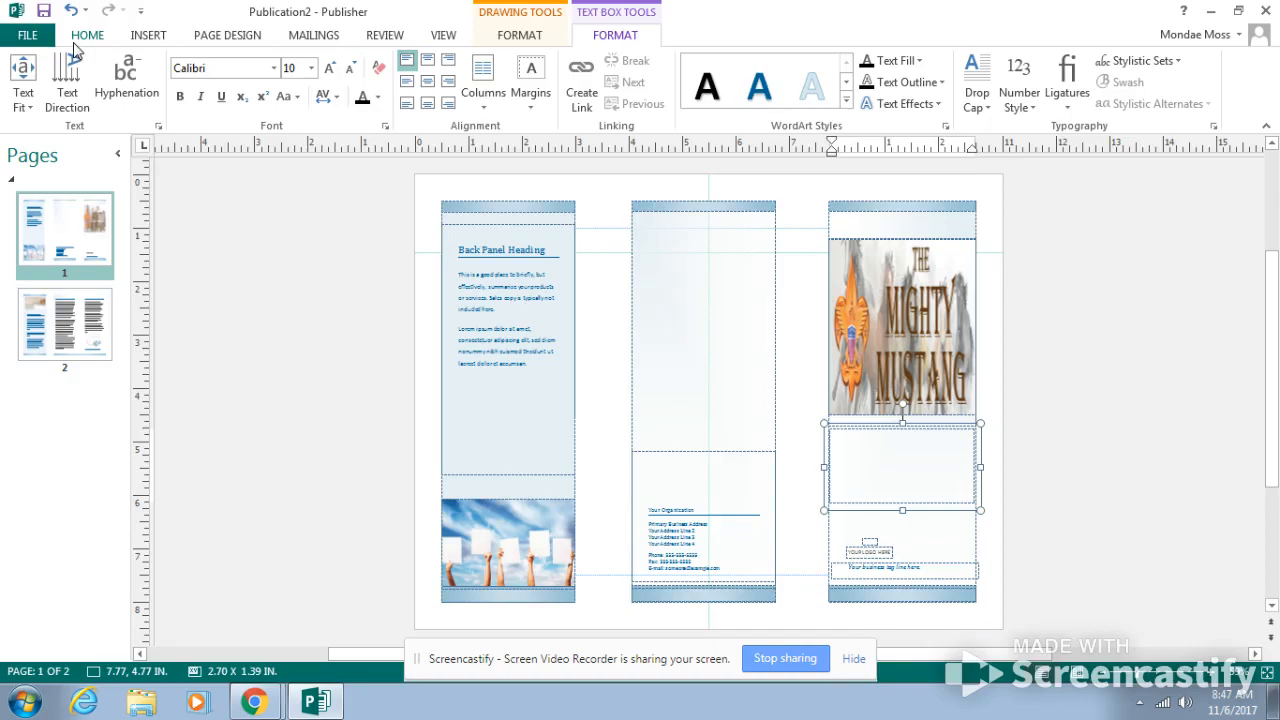
Step: Set the new text box's font to Comic Sans MS at size 18
click(311, 68)
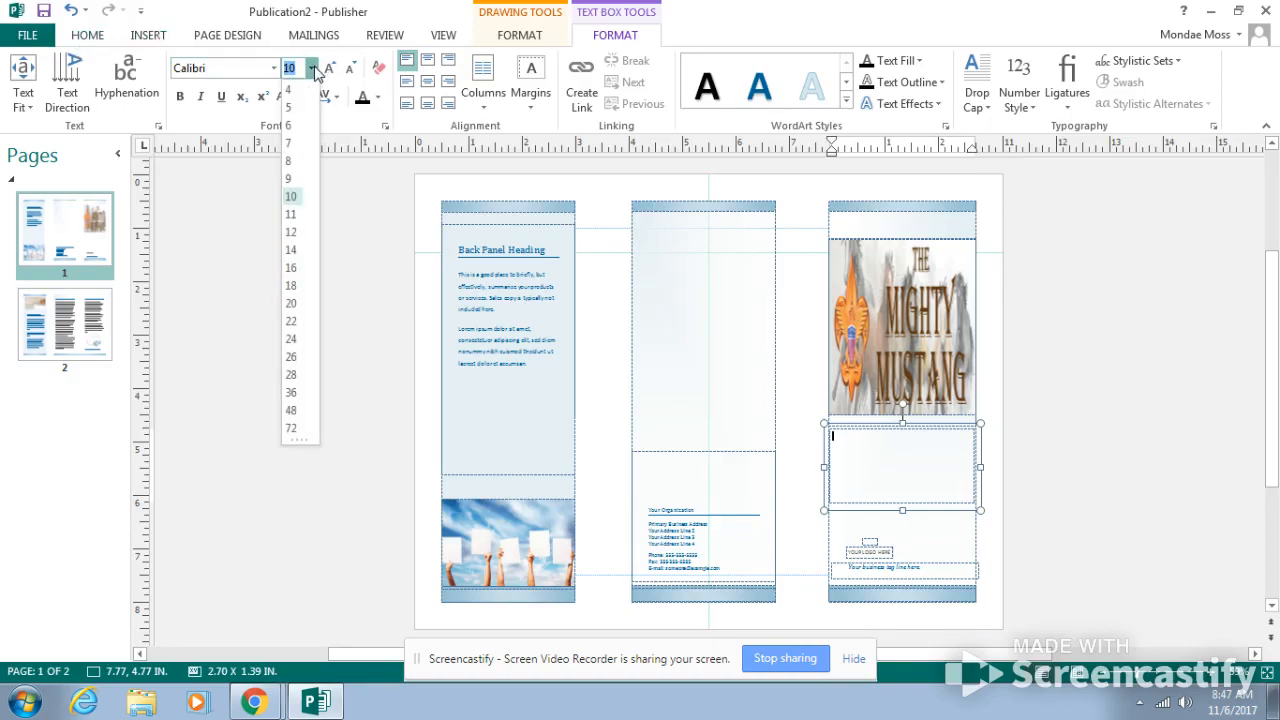
click(291, 286)
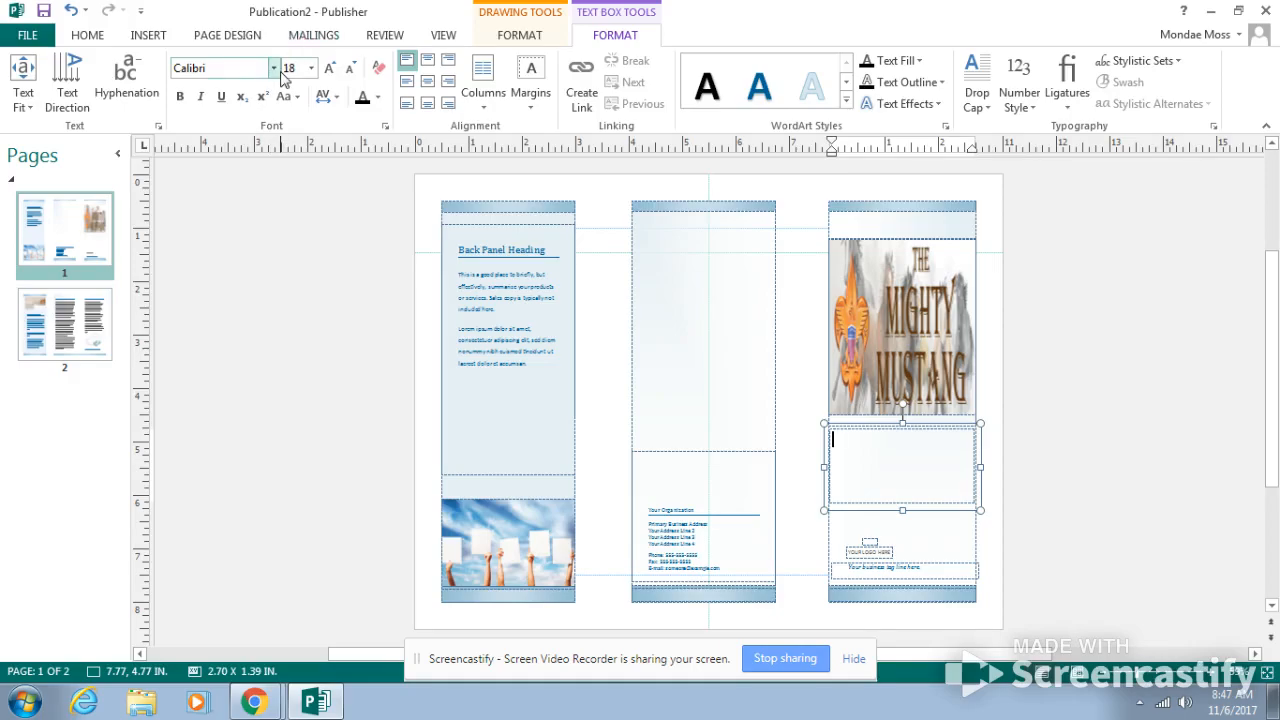
click(274, 67)
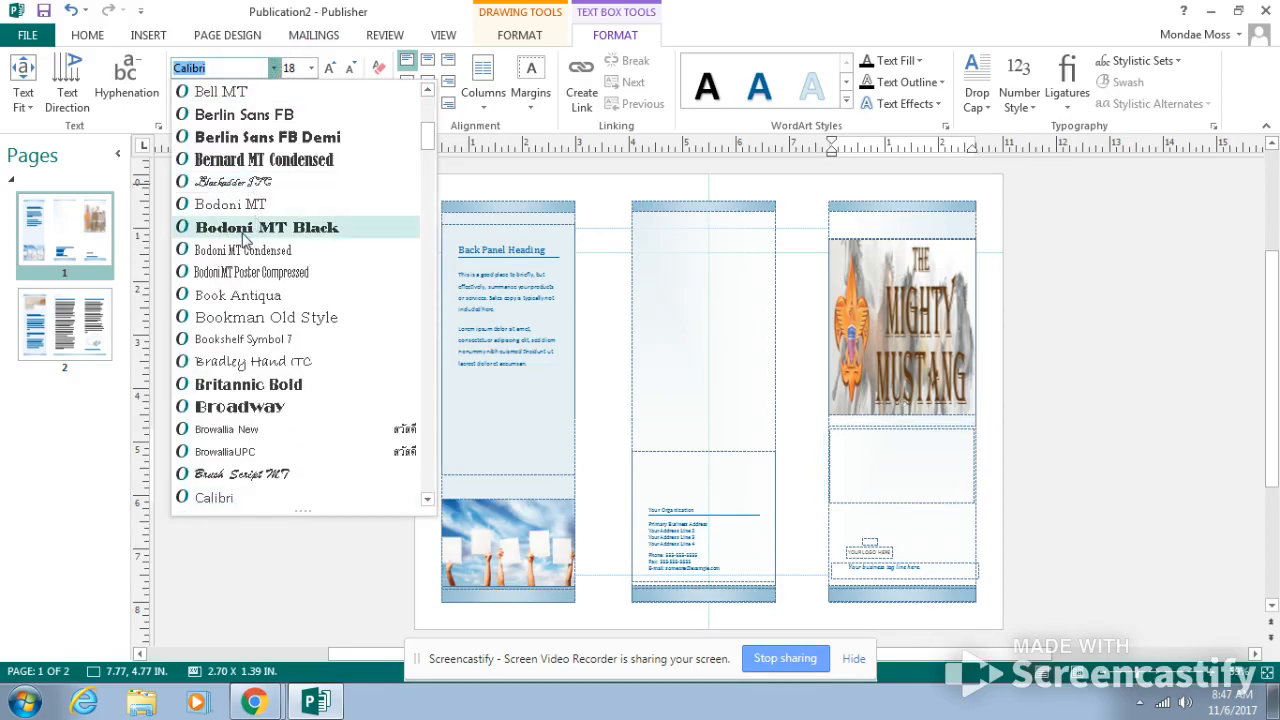
scroll(248, 343, down, 1)
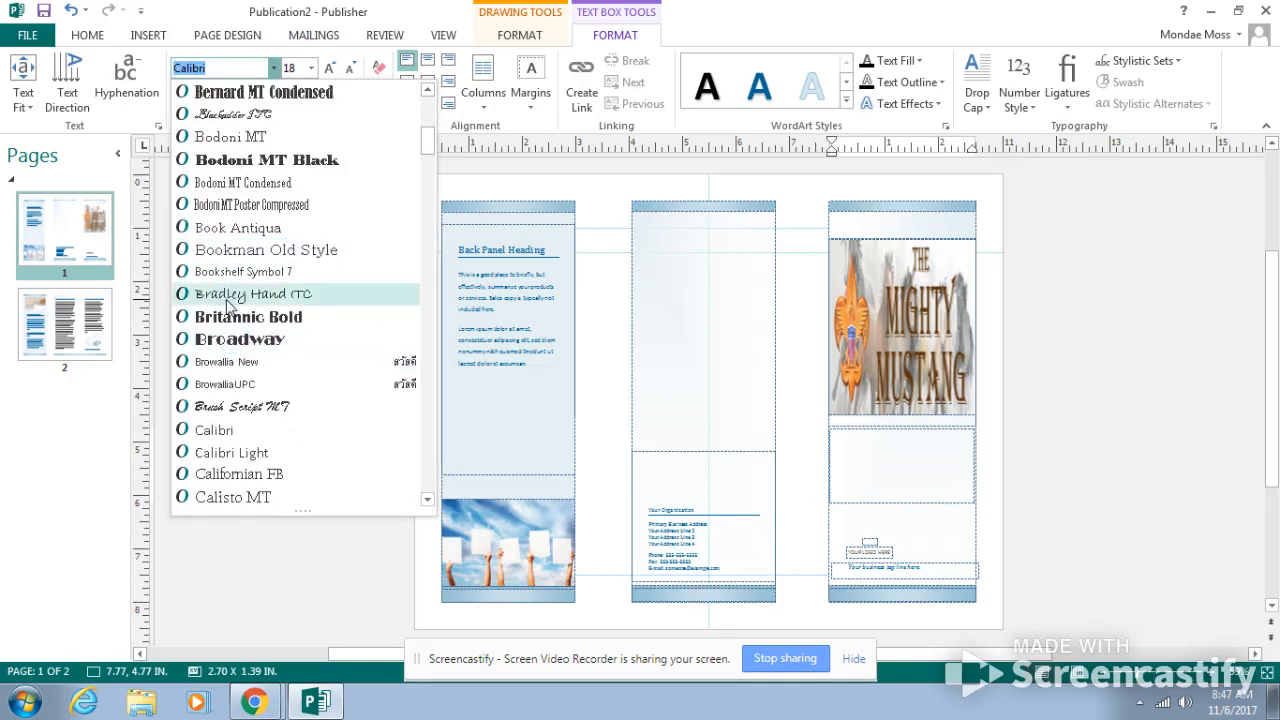
scroll(245, 390, down, 10)
scroll(245, 395, down, 3)
scroll(245, 392, up, 8)
scroll(247, 382, down, 1)
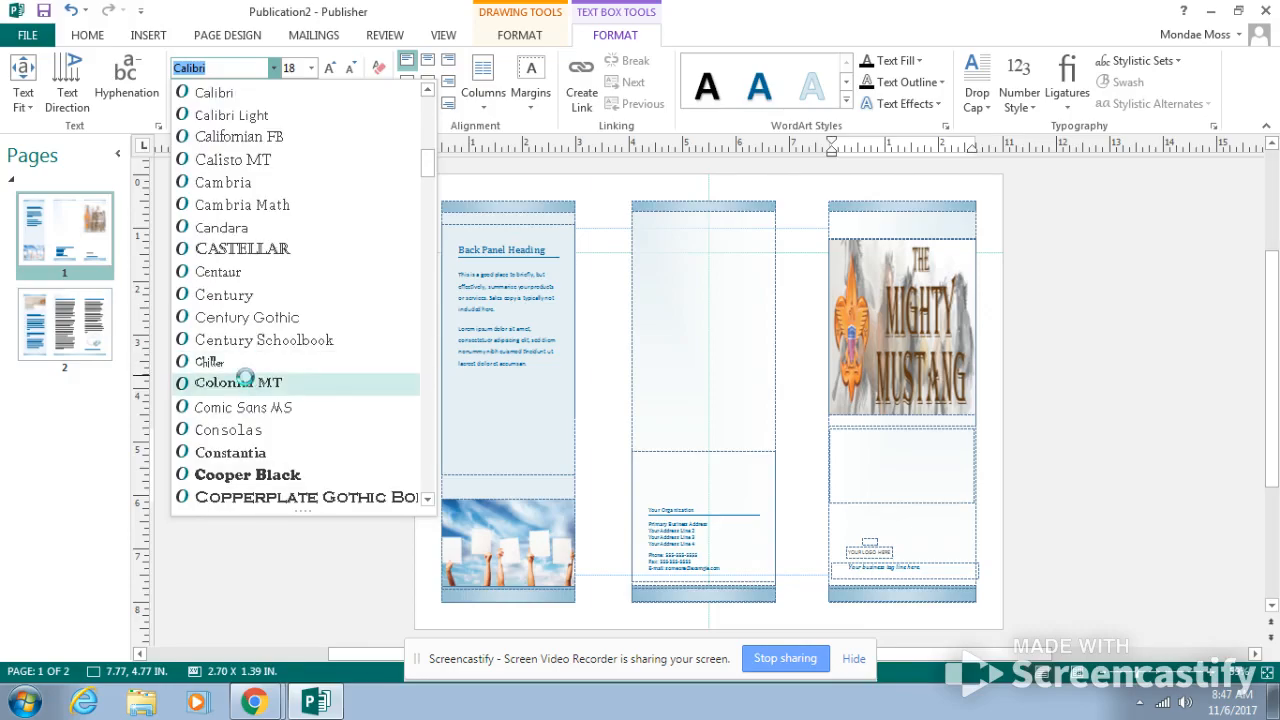
click(251, 410)
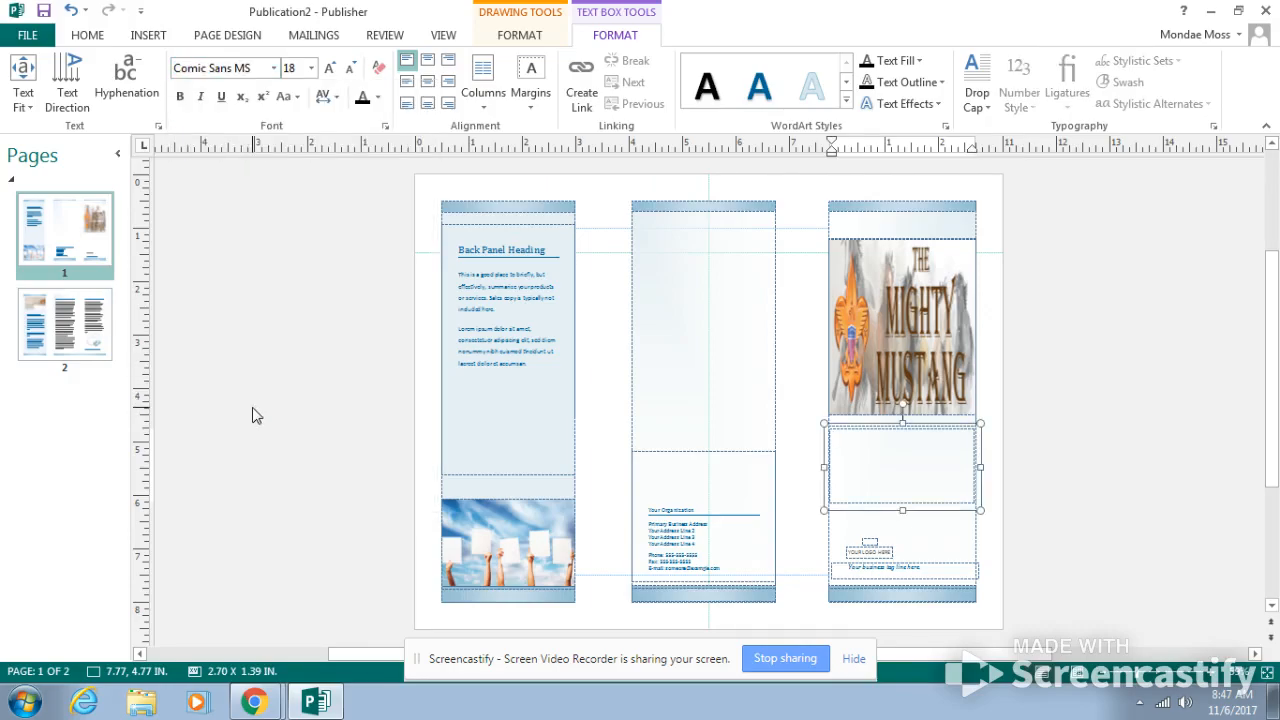
Step: Enter the bold, all-capitals title PRINCIPLES OF DESIGN in the new text box
key(Caps_Lock)
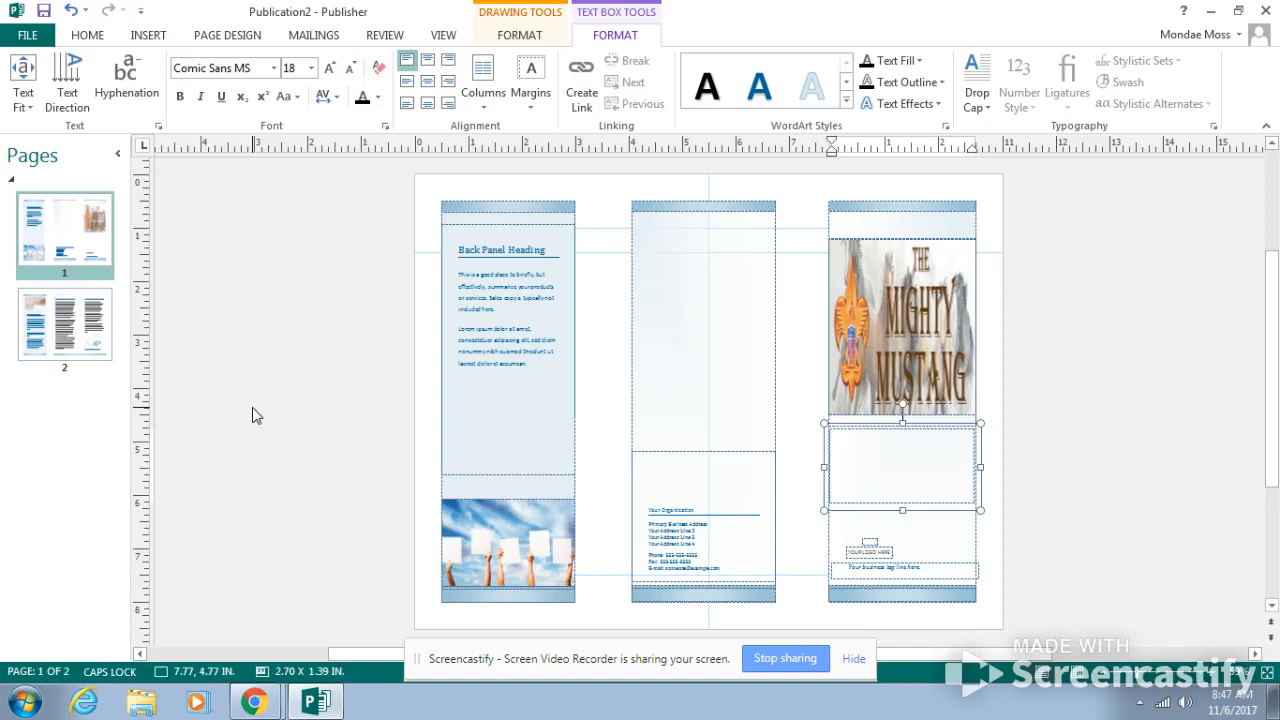
key(ctrl+b)
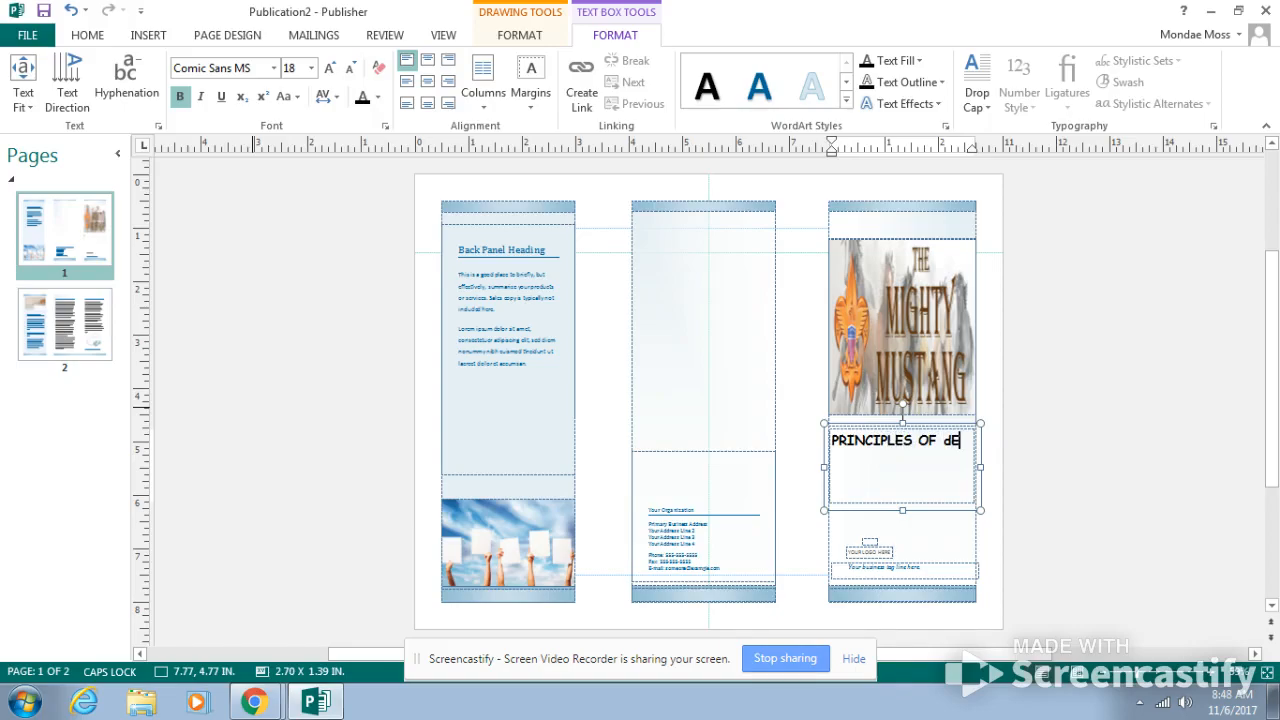
text(SIGN)
Step: Centre the PRINCIPLES OF DESIGN title both horizontally and vertically in its text box
mouse_move(829, 441)
mouse_down()
mouse_move(824, 464)
mouse_move(830, 440)
mouse_up()
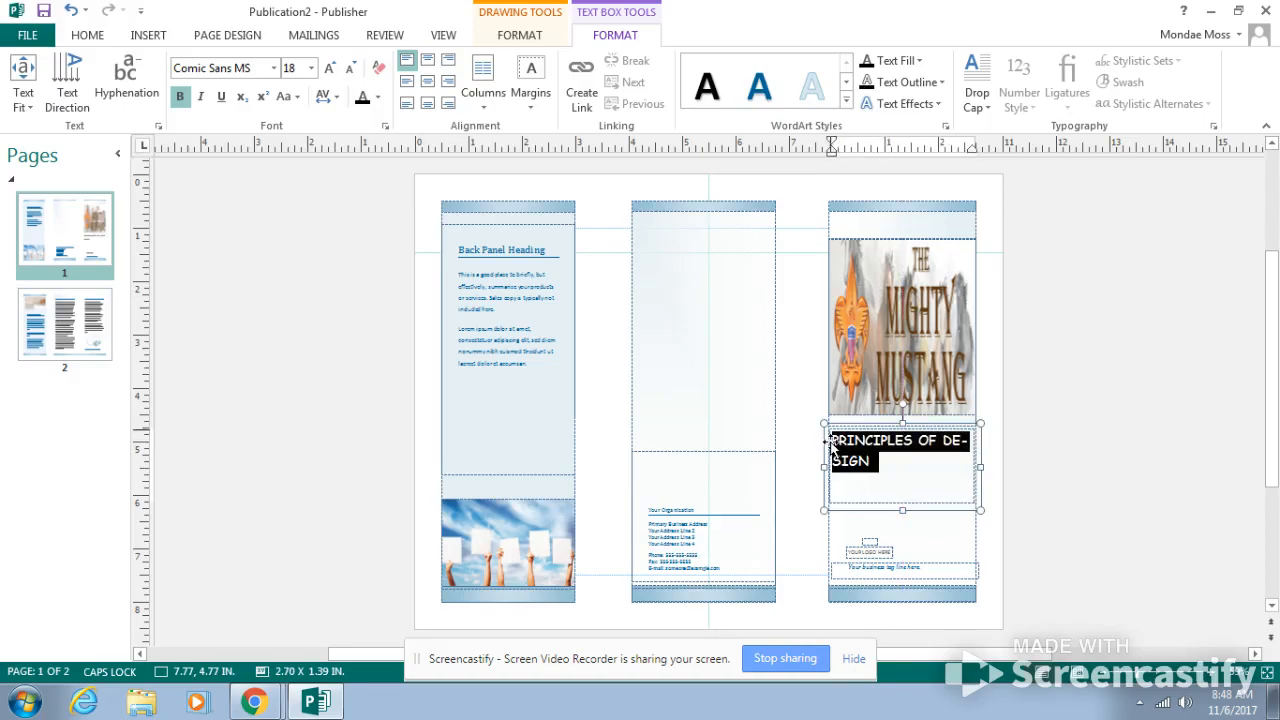
click(428, 62)
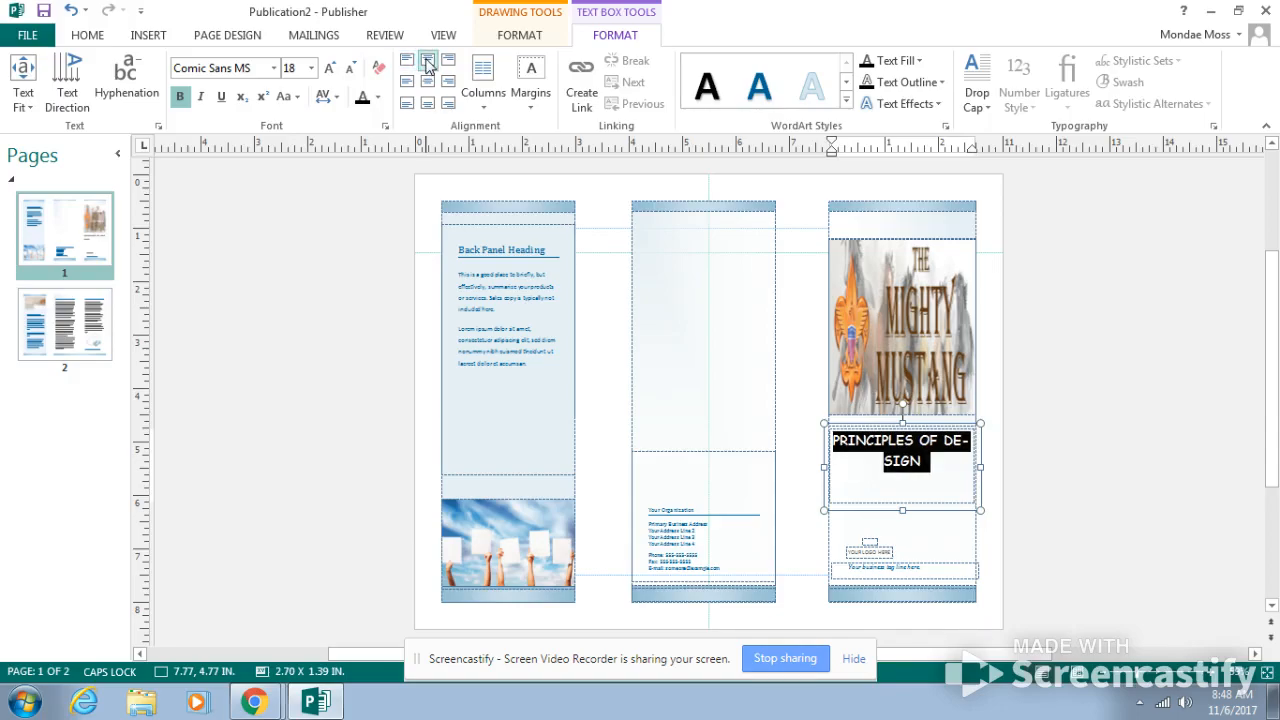
click(428, 81)
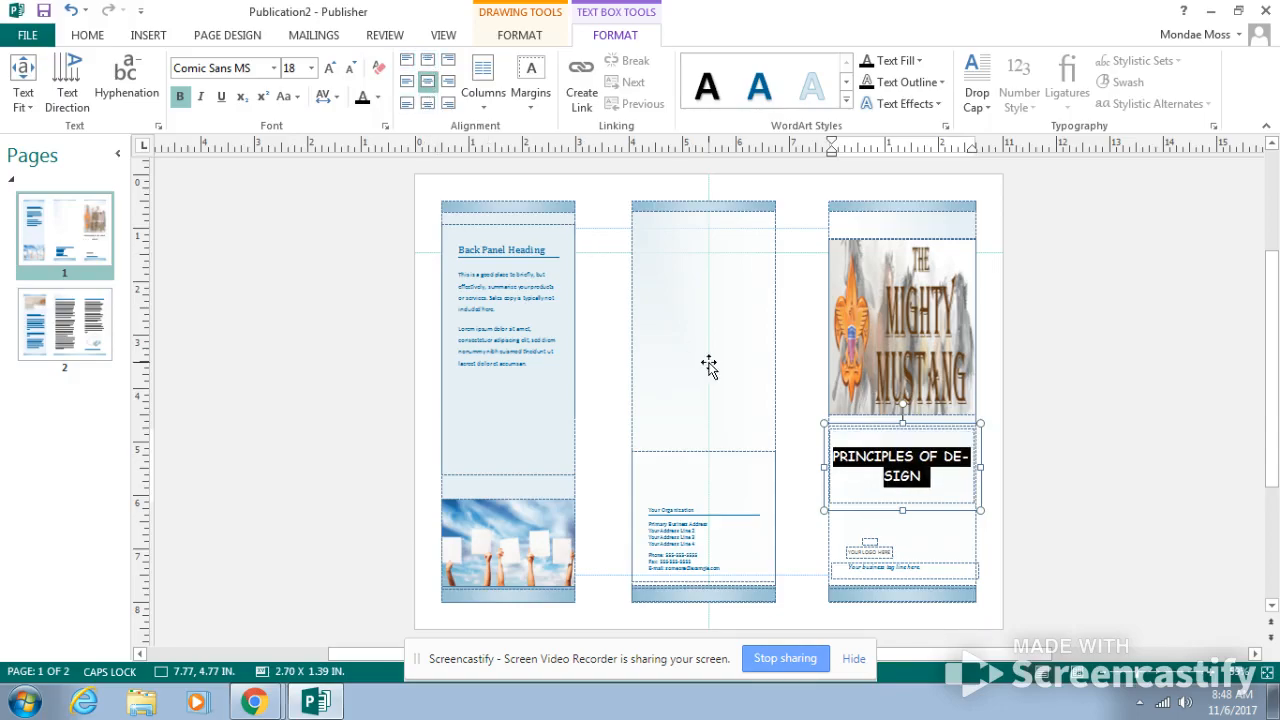
Step: Move DESIGN onto its own line in the title and shorten the text box to about 1.18 in tall
click(949, 458)
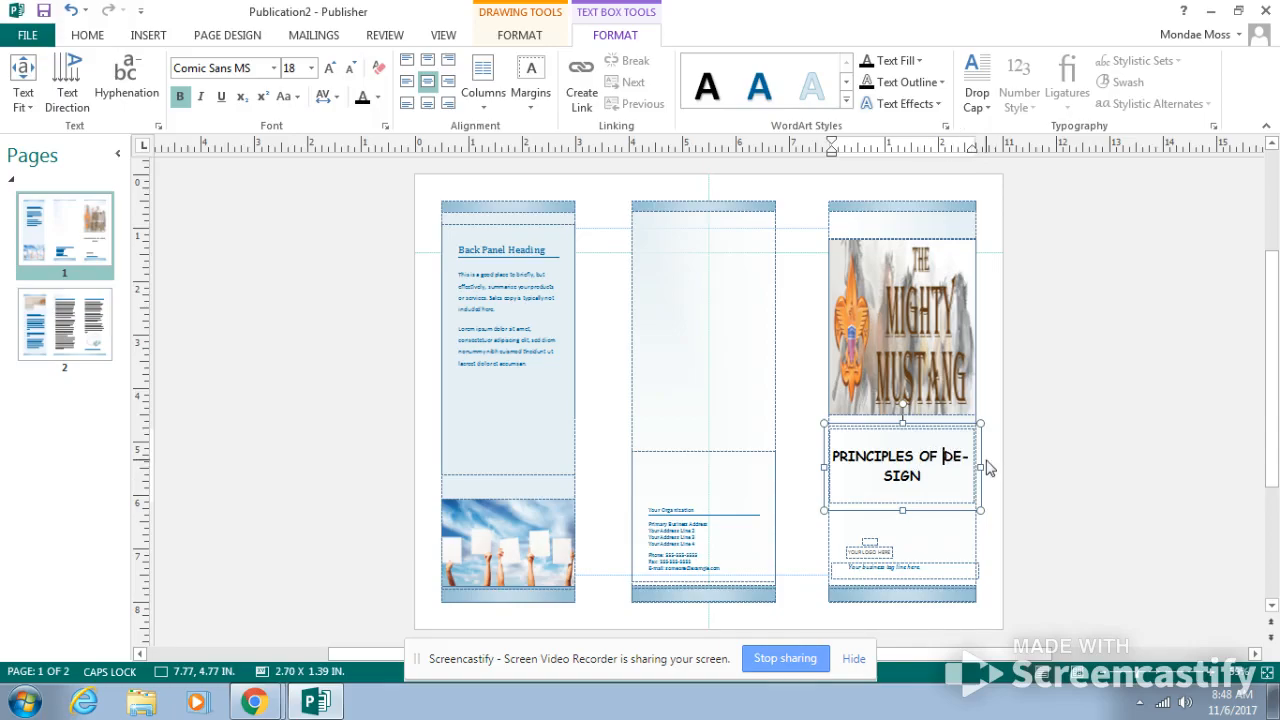
key(Return)
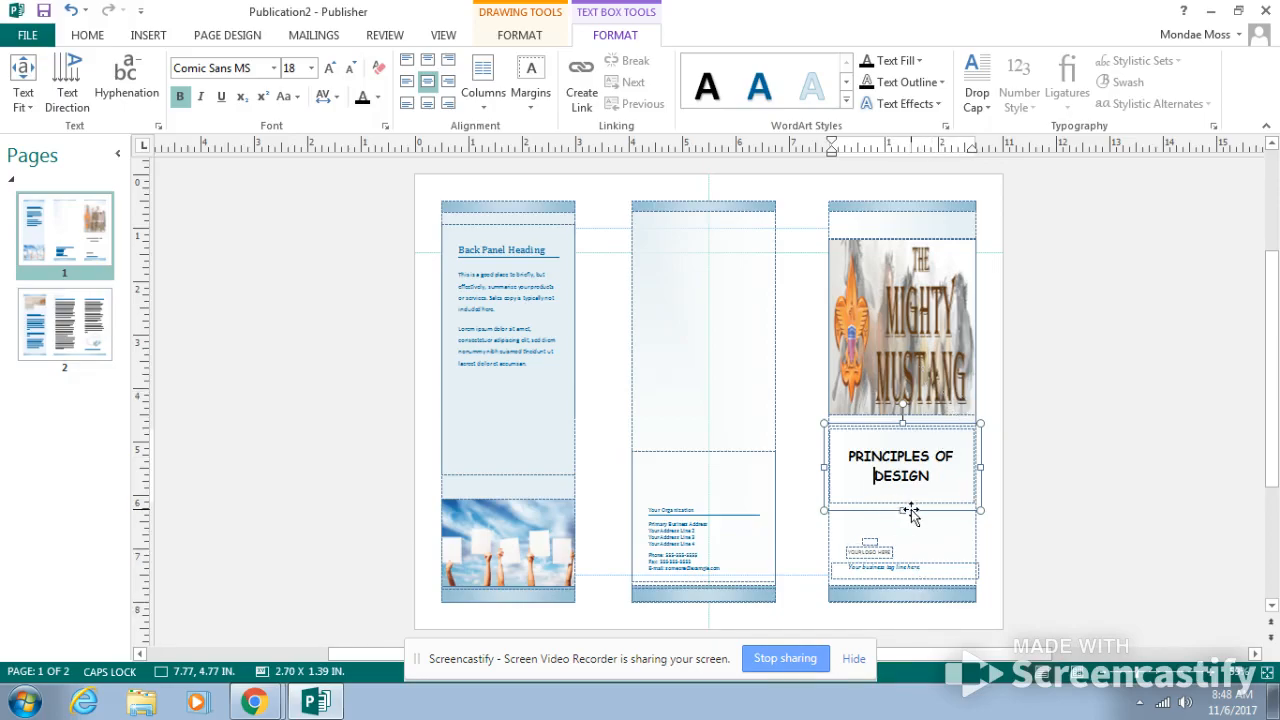
drag(903, 511, 902, 499)
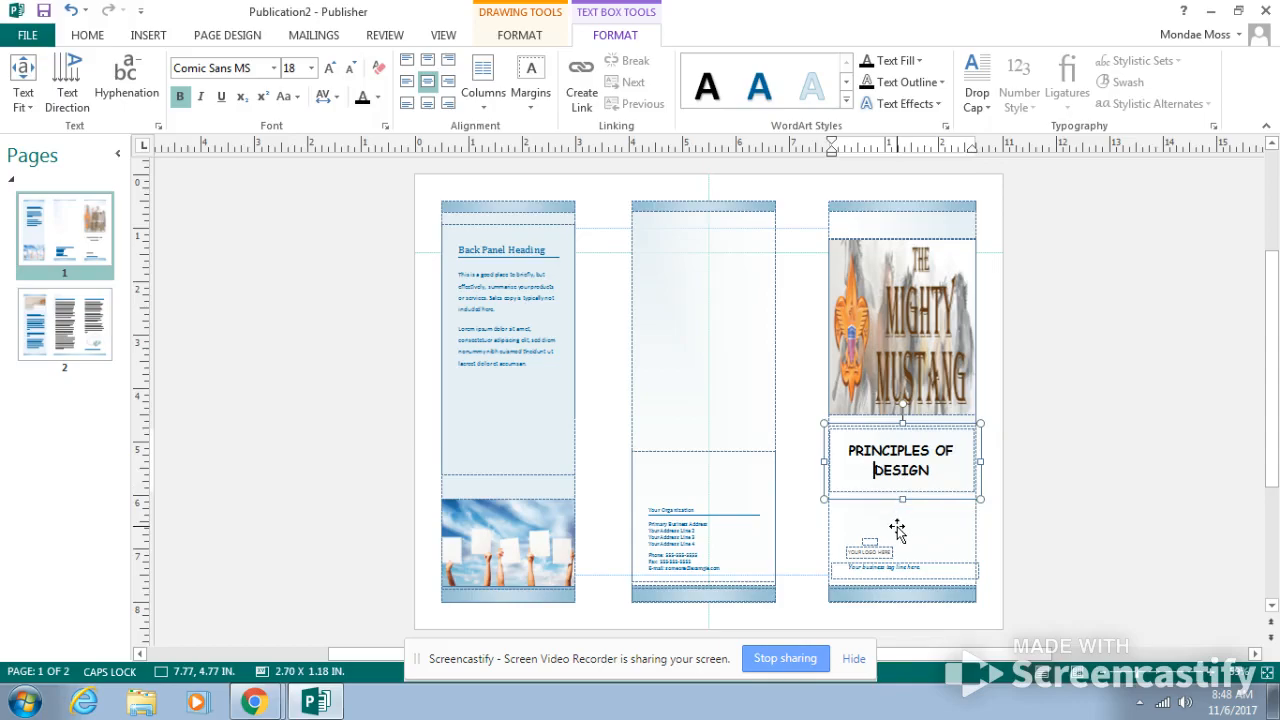
click(897, 531)
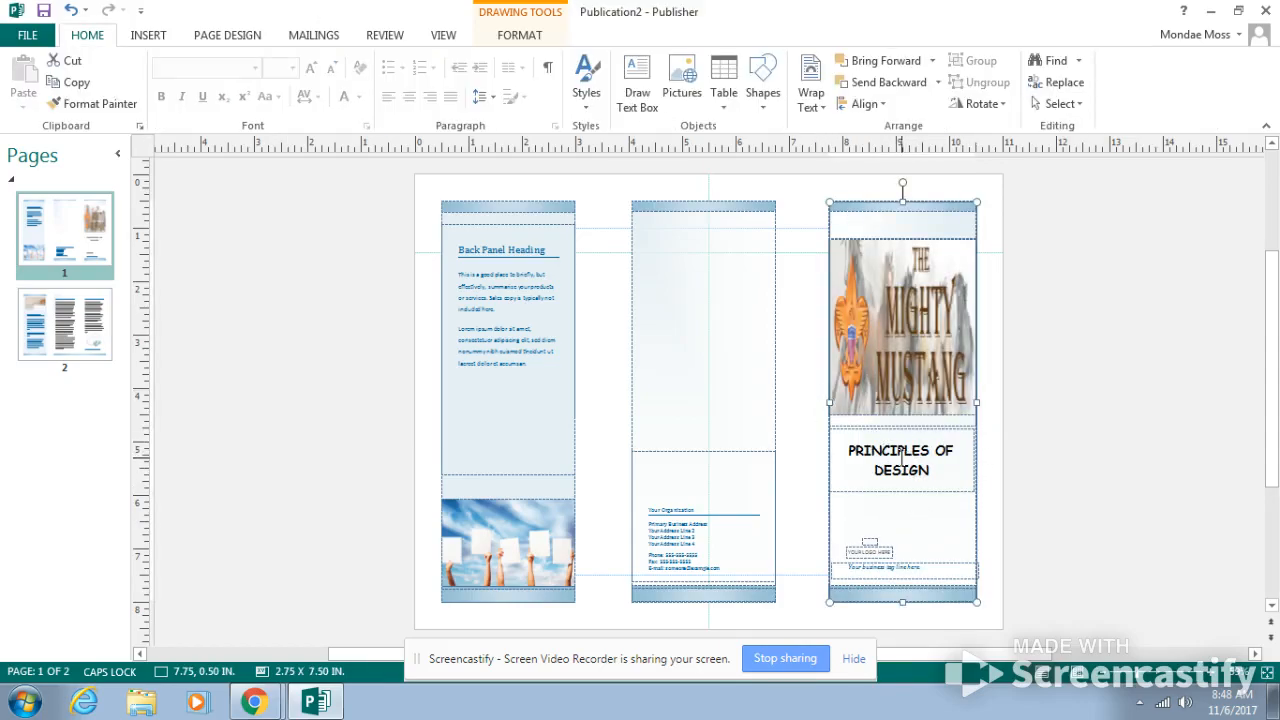
Step: Delete the logo placeholder and the business tag line text box from the front panel
click(882, 550)
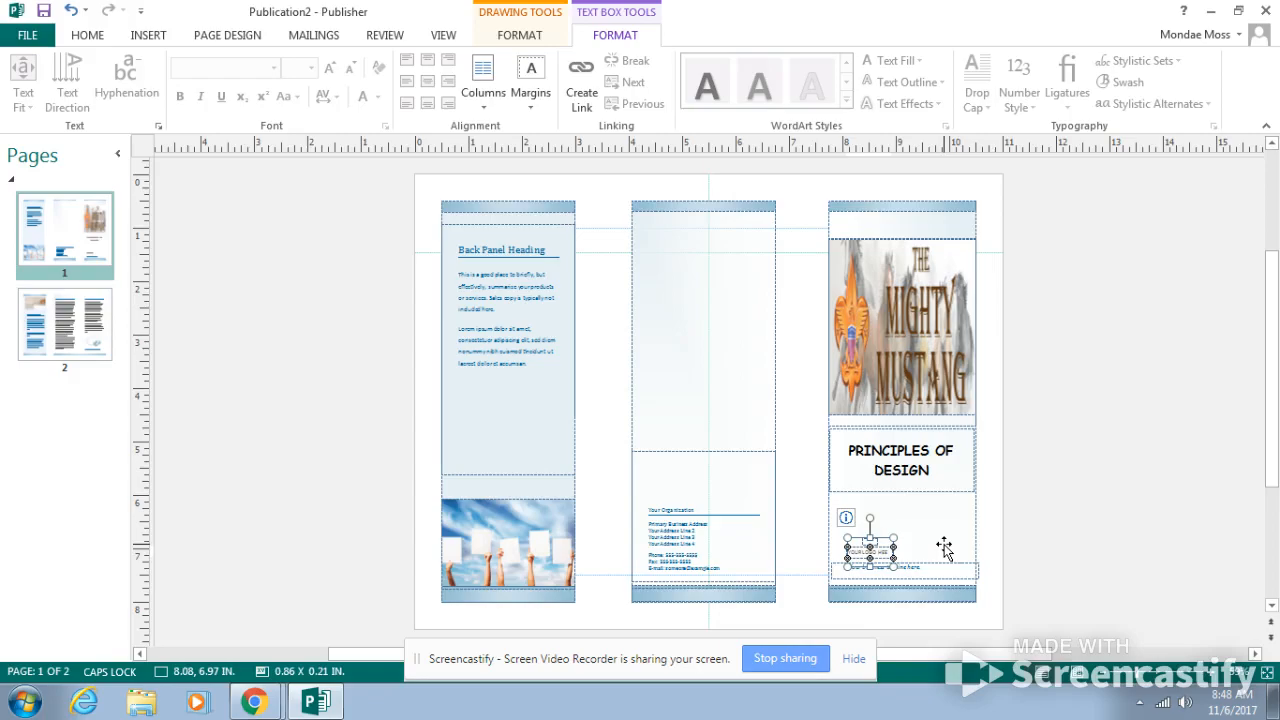
key(Delete)
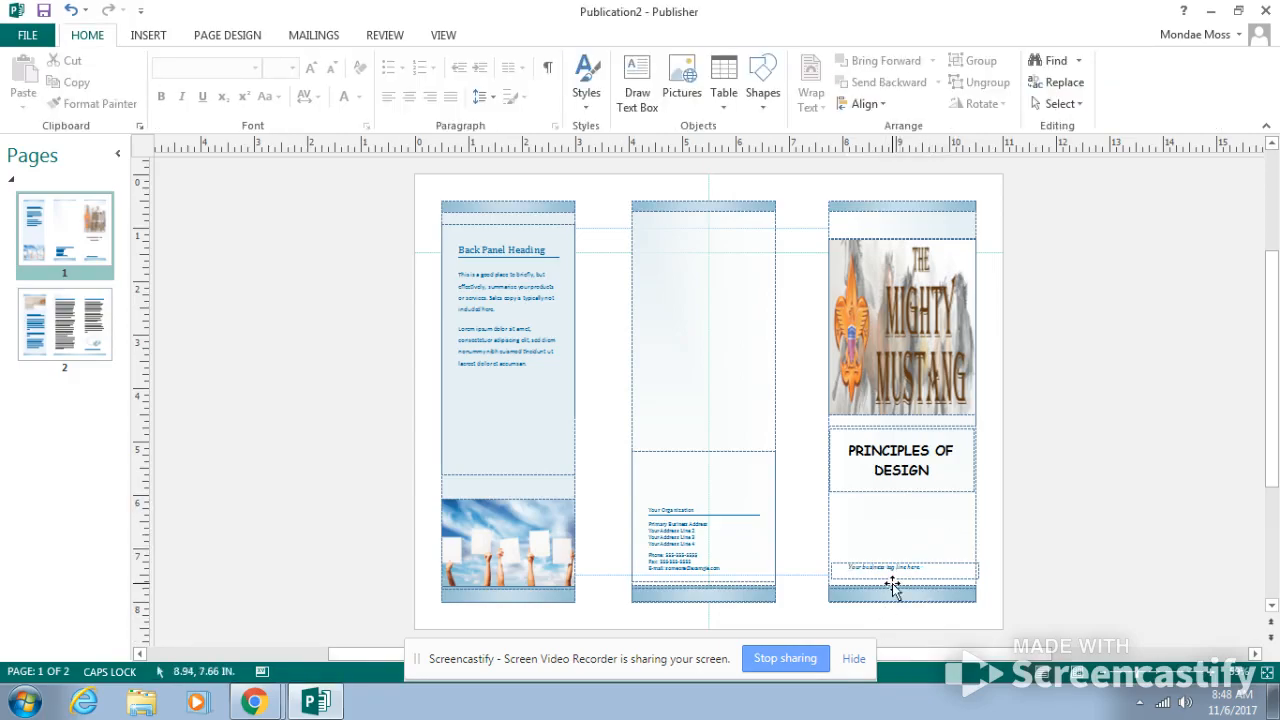
click(931, 569)
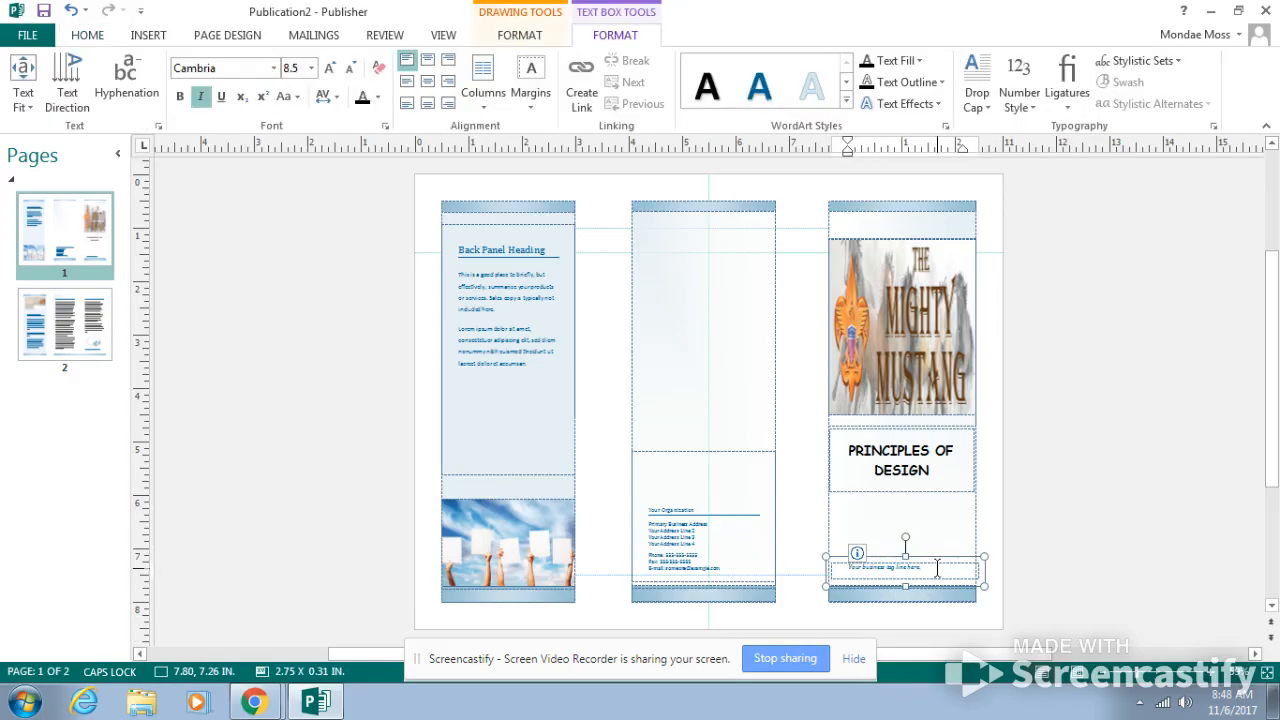
click(955, 551)
click(954, 564)
key(Delete)
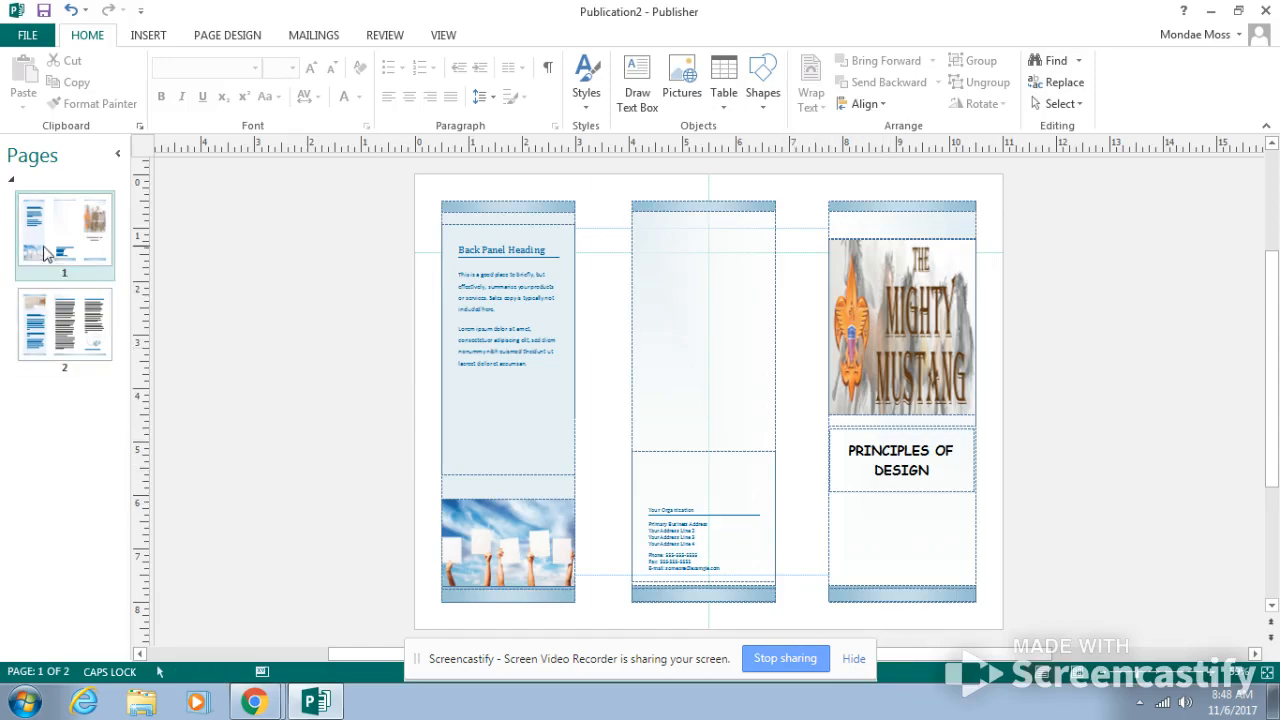
Step: Draw a text box about 2.70 × 1.41 in below the PRINCIPLES OF DESIGN title and set its font to 12 pt Baskerville Old Face
click(630, 68)
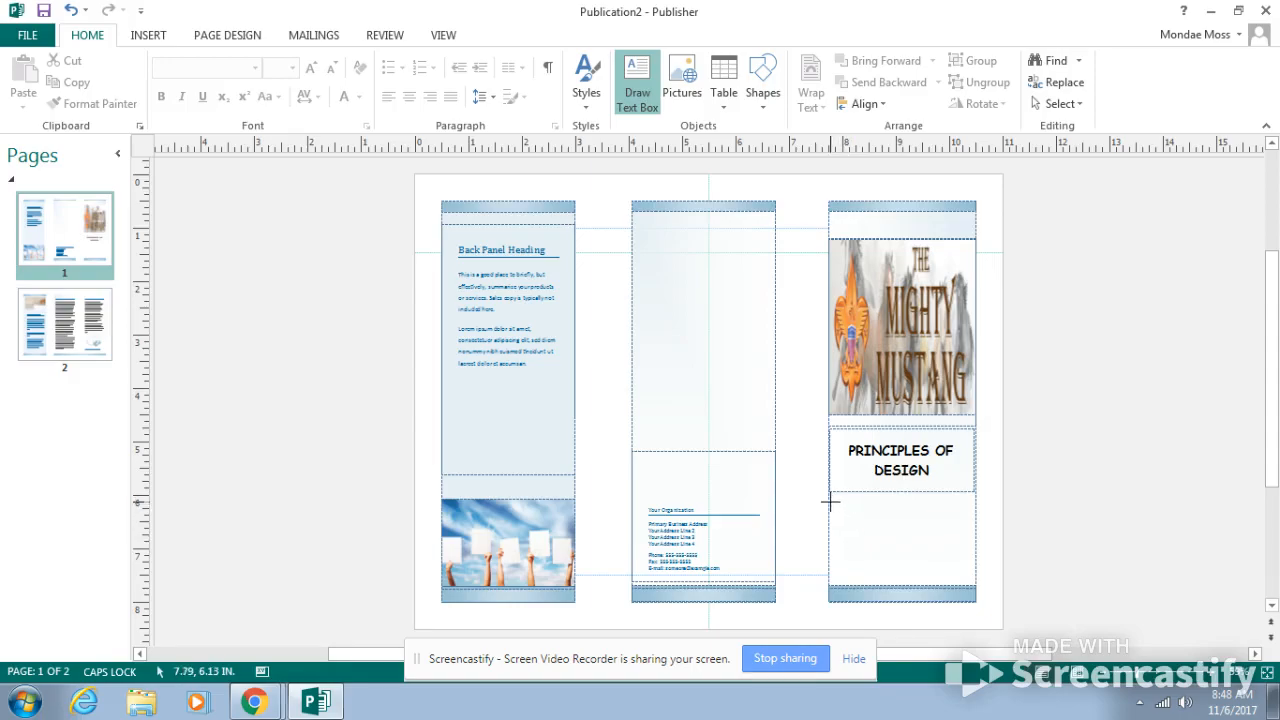
drag(829, 507, 975, 582)
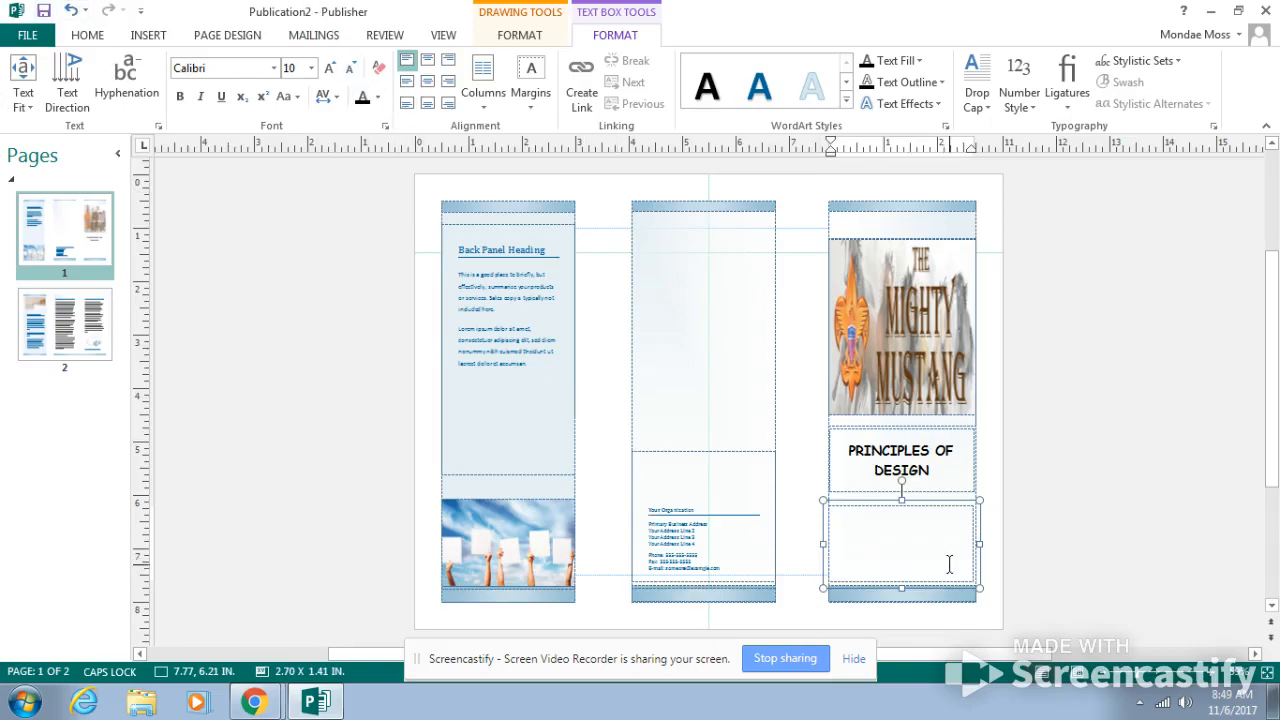
text(B)
click(312, 68)
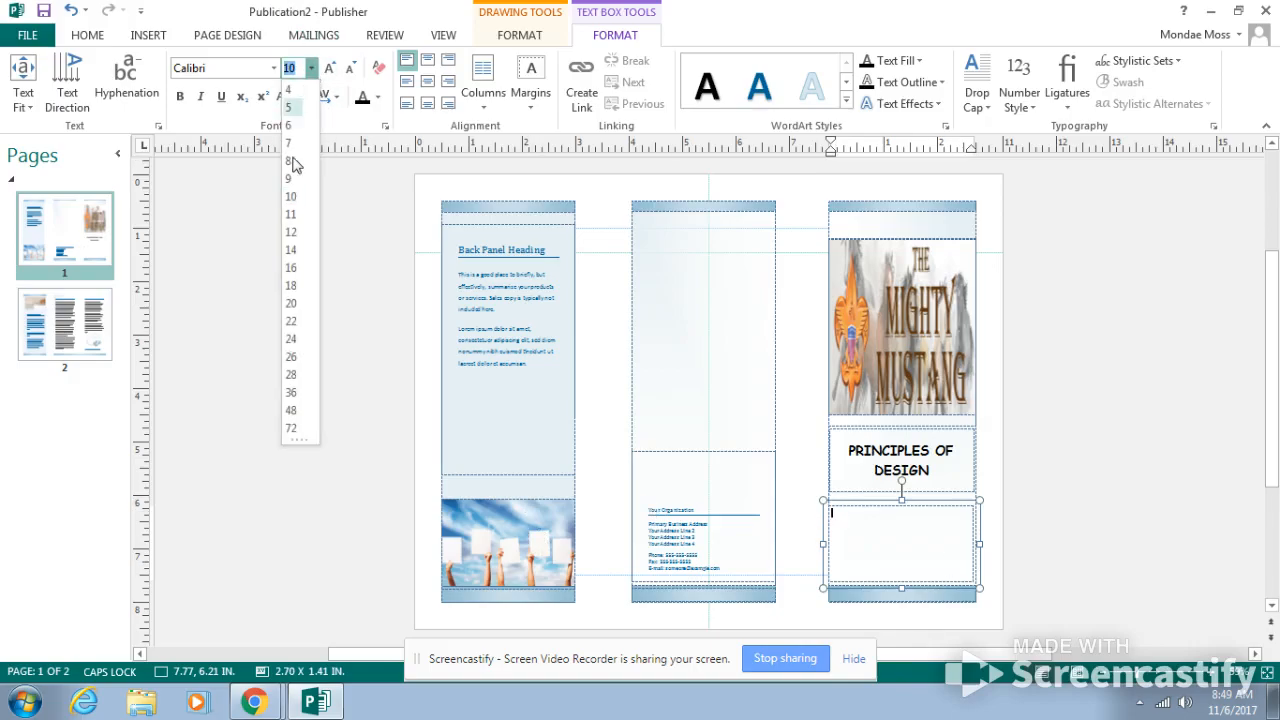
click(290, 237)
click(274, 68)
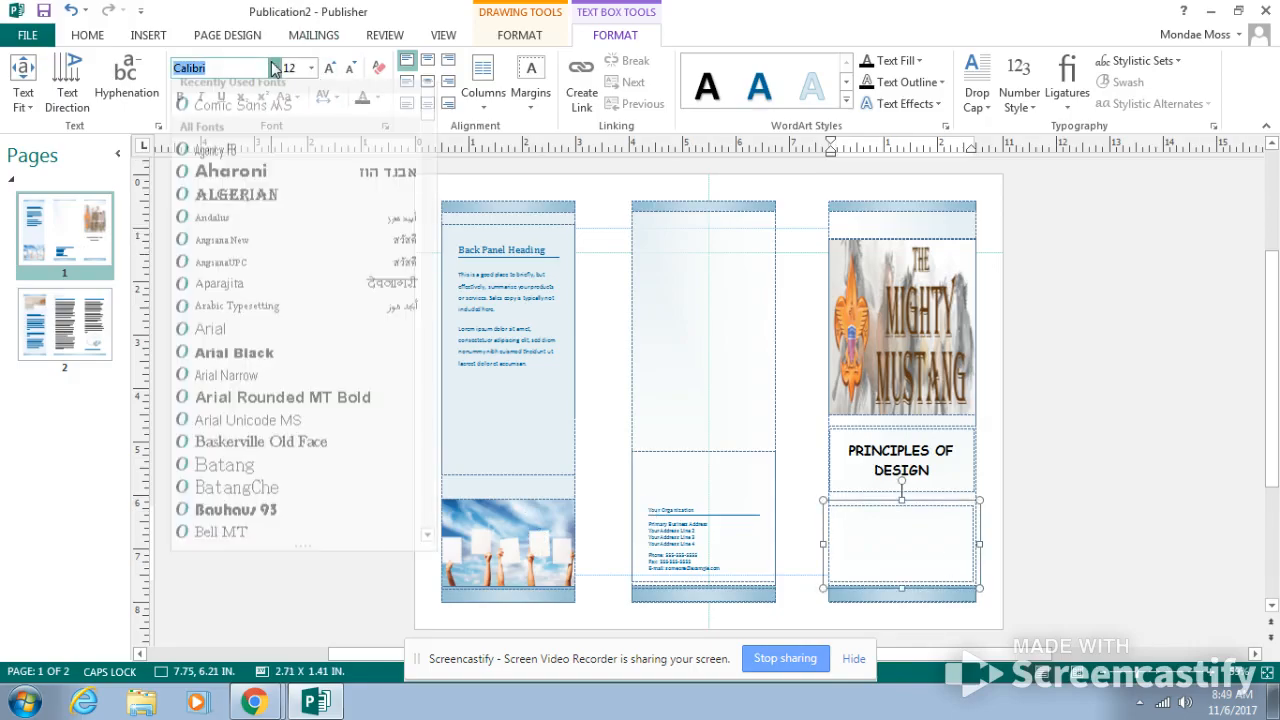
scroll(255, 290, up, 3)
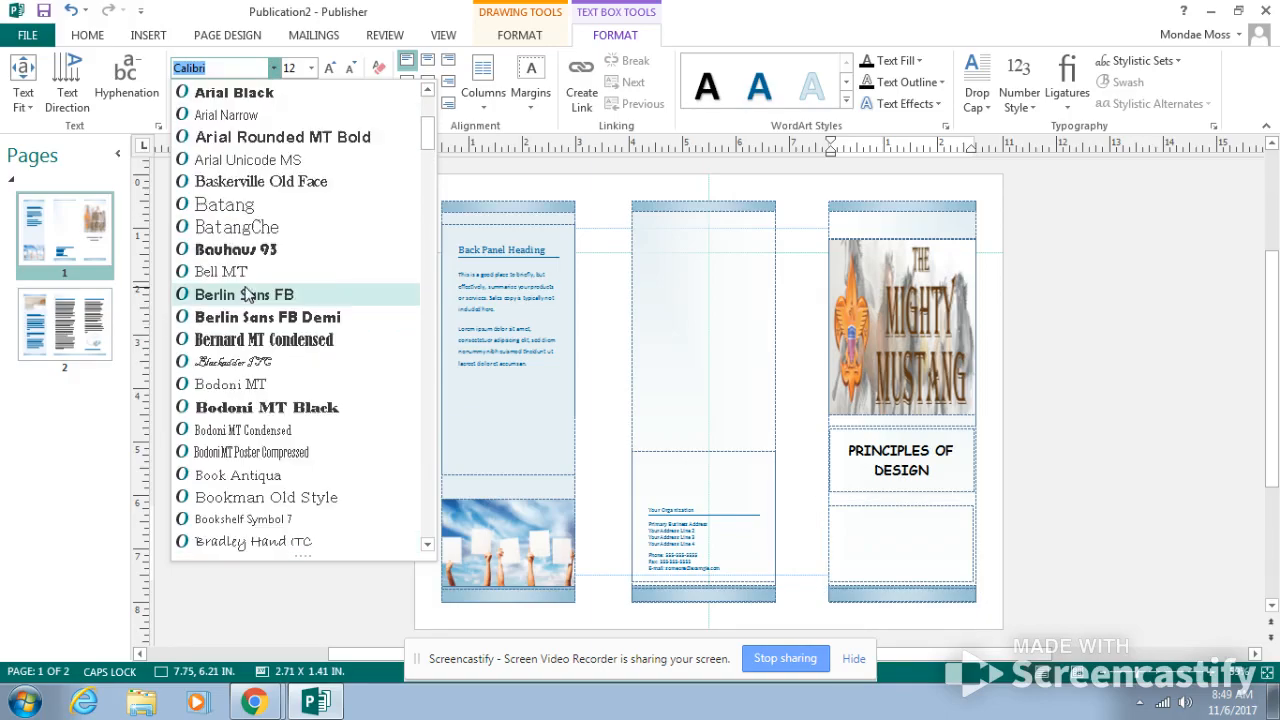
scroll(237, 294, up, 3)
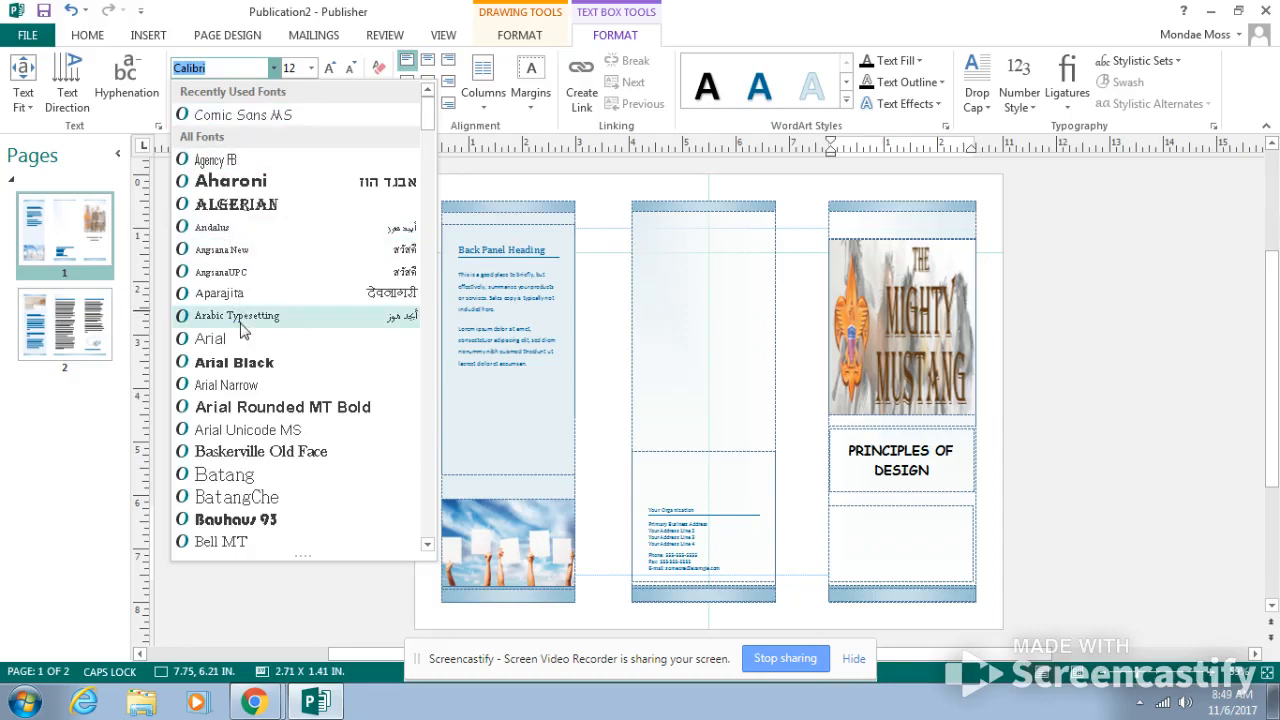
click(252, 452)
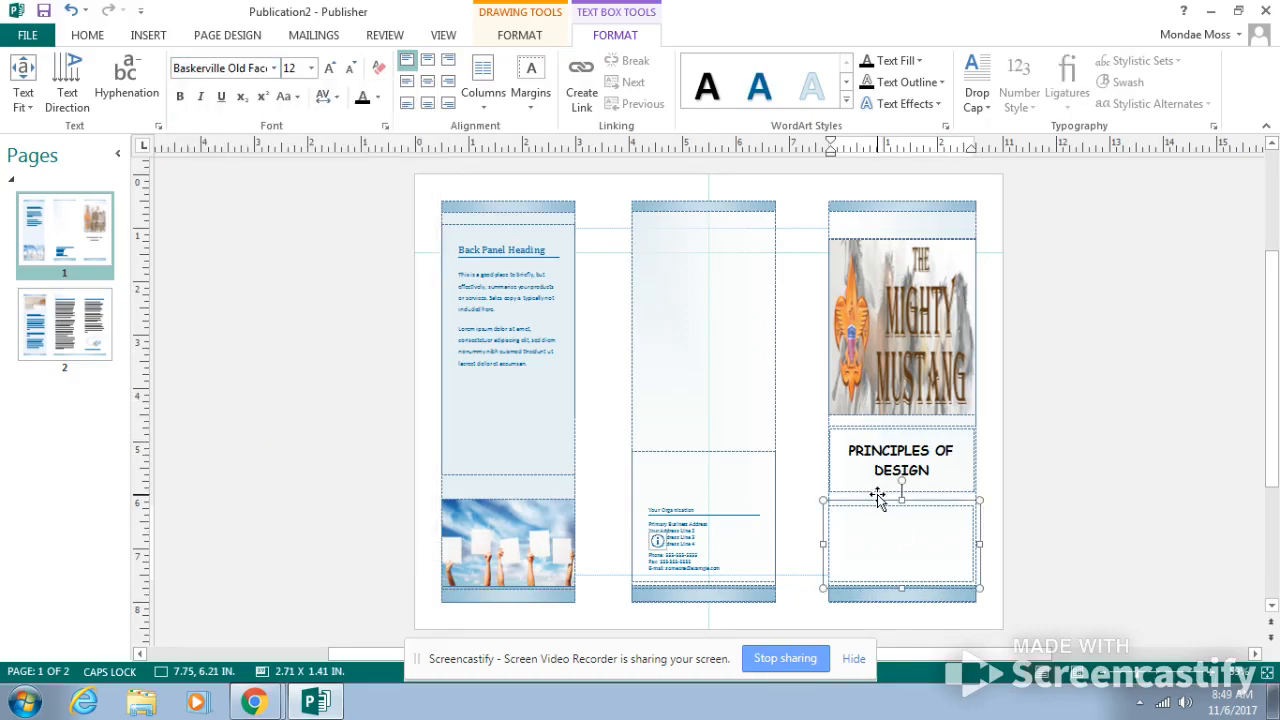
Step: Enter Fall 2017 as the first line of the new front-panel text box, with only the F capitalised
text(FAL)
key(BackSpace)
key(BackSpace)
key(BackSpace)
text(F)
key(Caps_Lock)
text(all 2017)
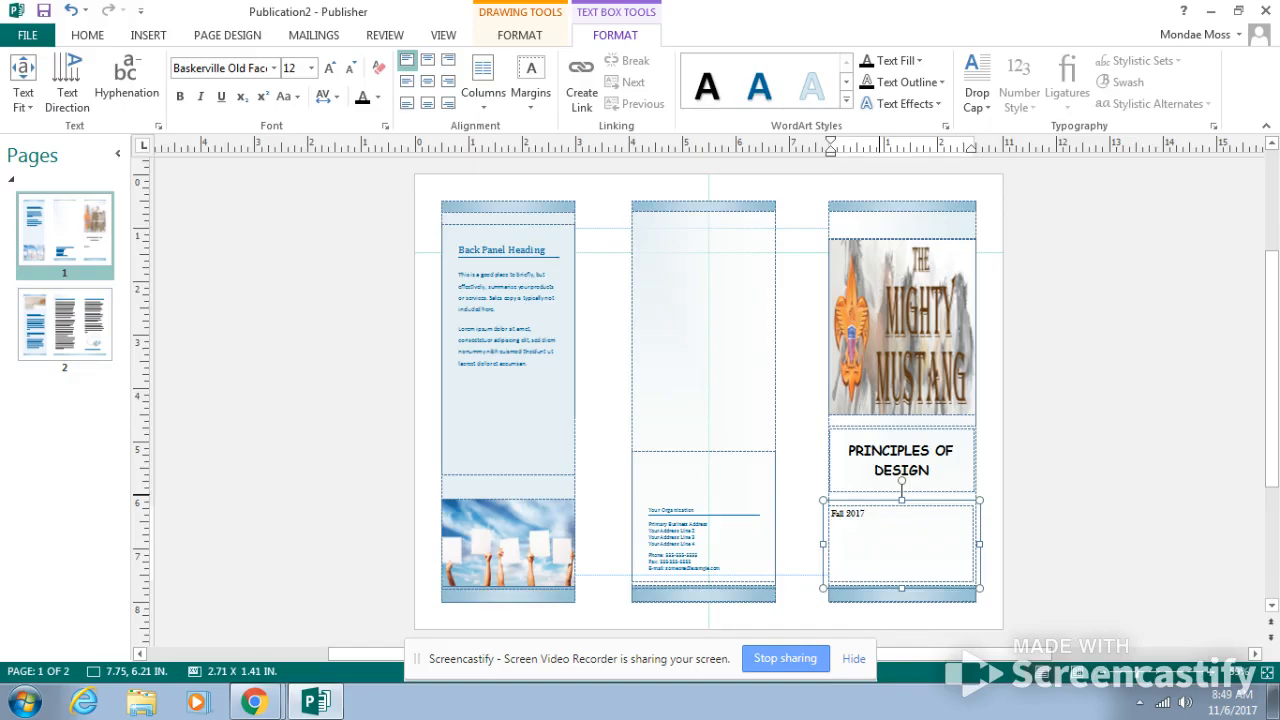
Step: Add three more lines below Fall 2017: the teacher's name, (Class Period) and November 6, 2017
text(M)
text(s. Moss)
text(Cl)
text(ass Pe)
text(No)
text(vembe)
text(r 6, 20)
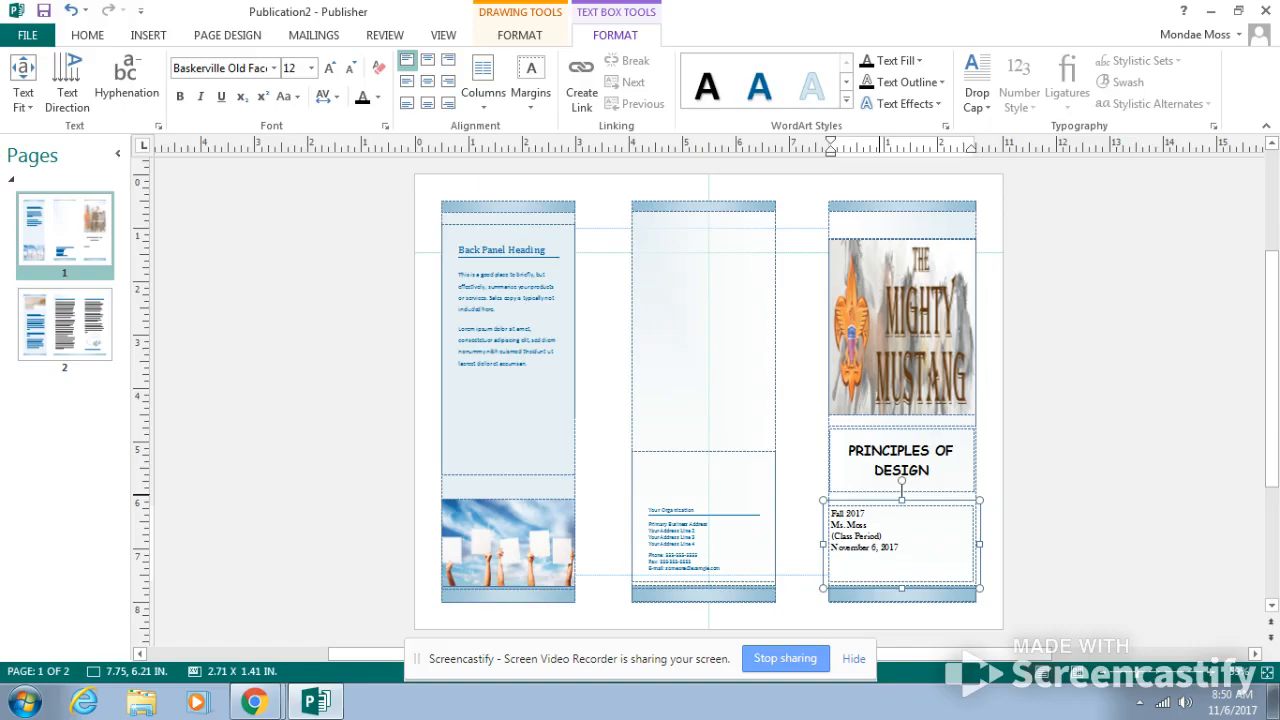
text(17)
Step: Replace the organization name placeholder on the middle panel with Mac Williams Middle School
click(697, 484)
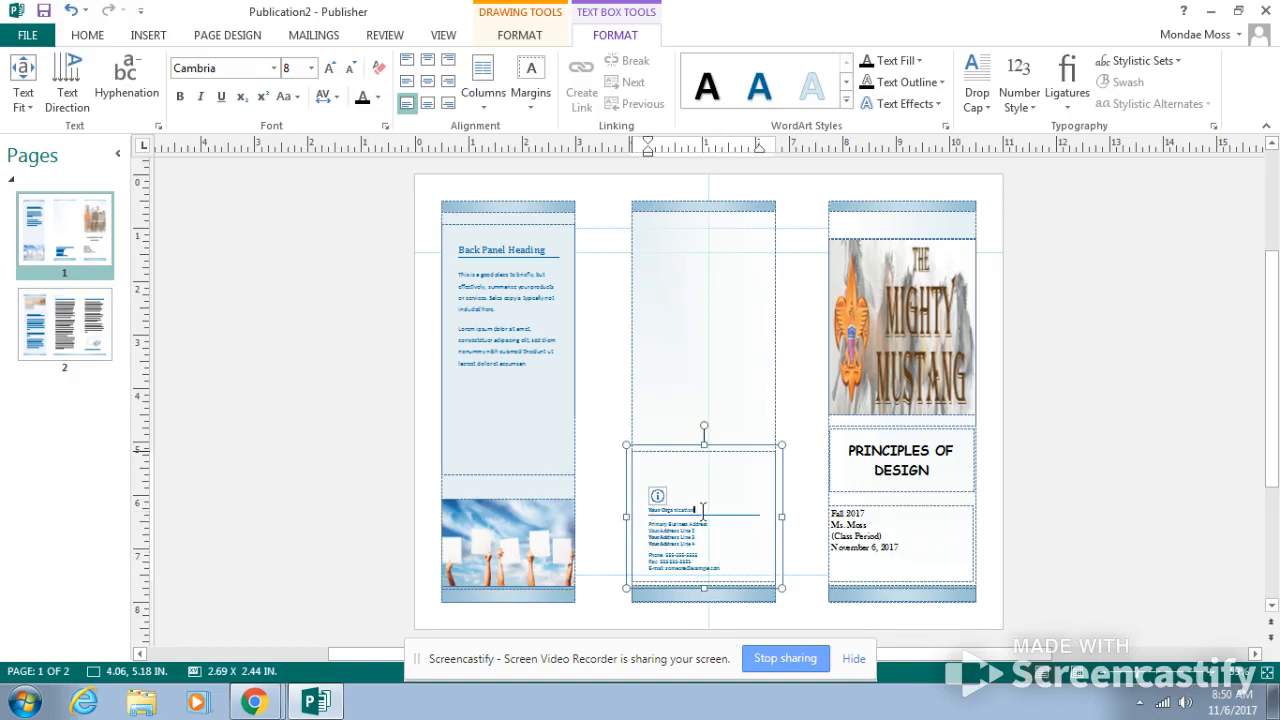
drag(703, 510, 648, 511)
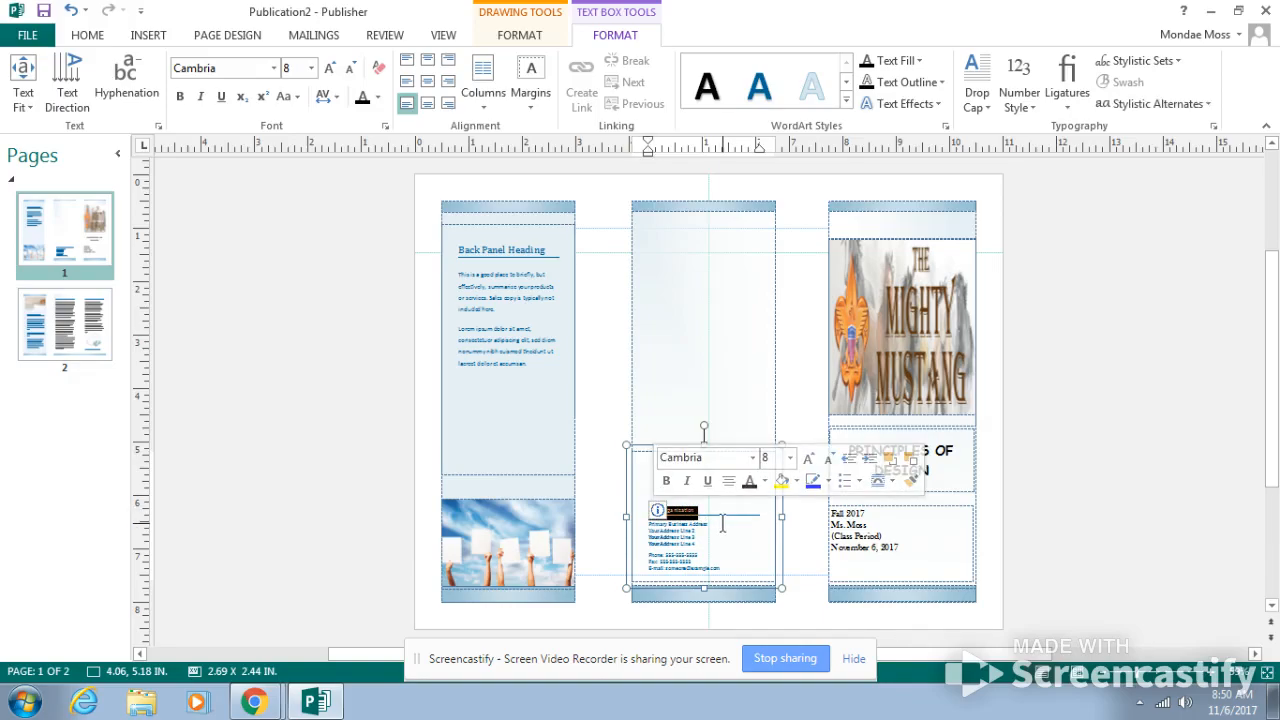
key(Delete)
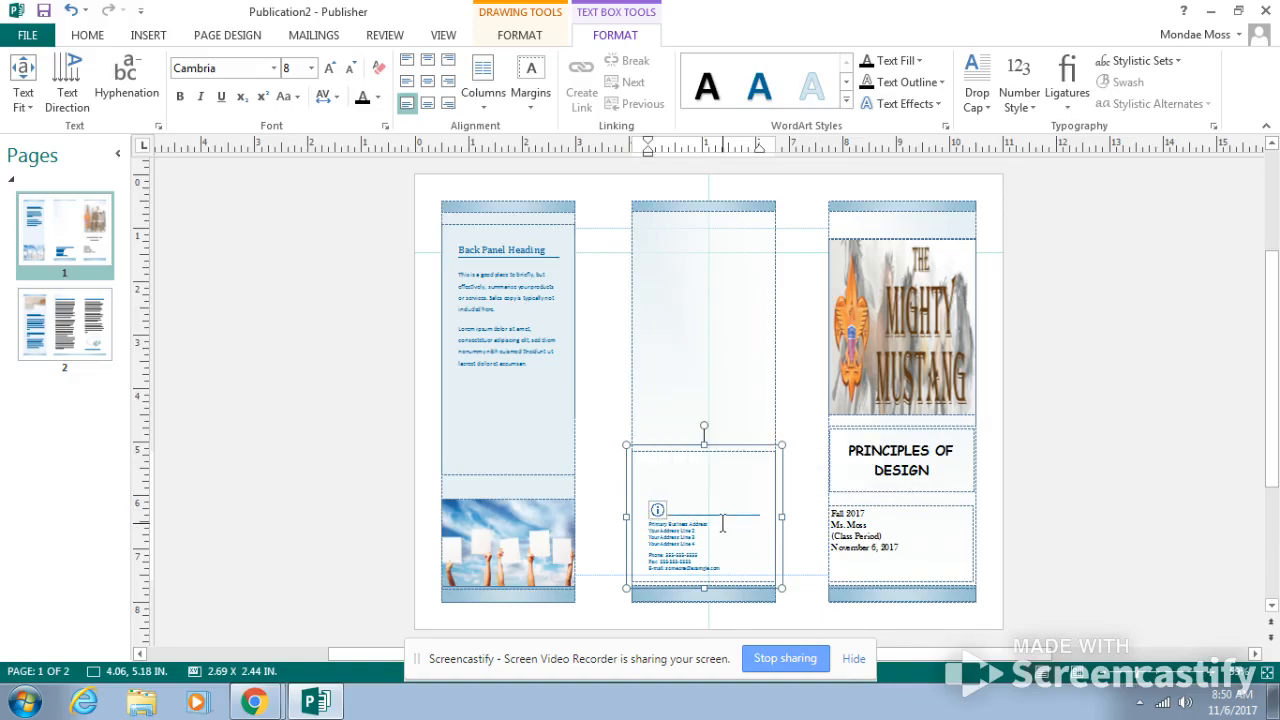
text(Mac Williams Middle School)
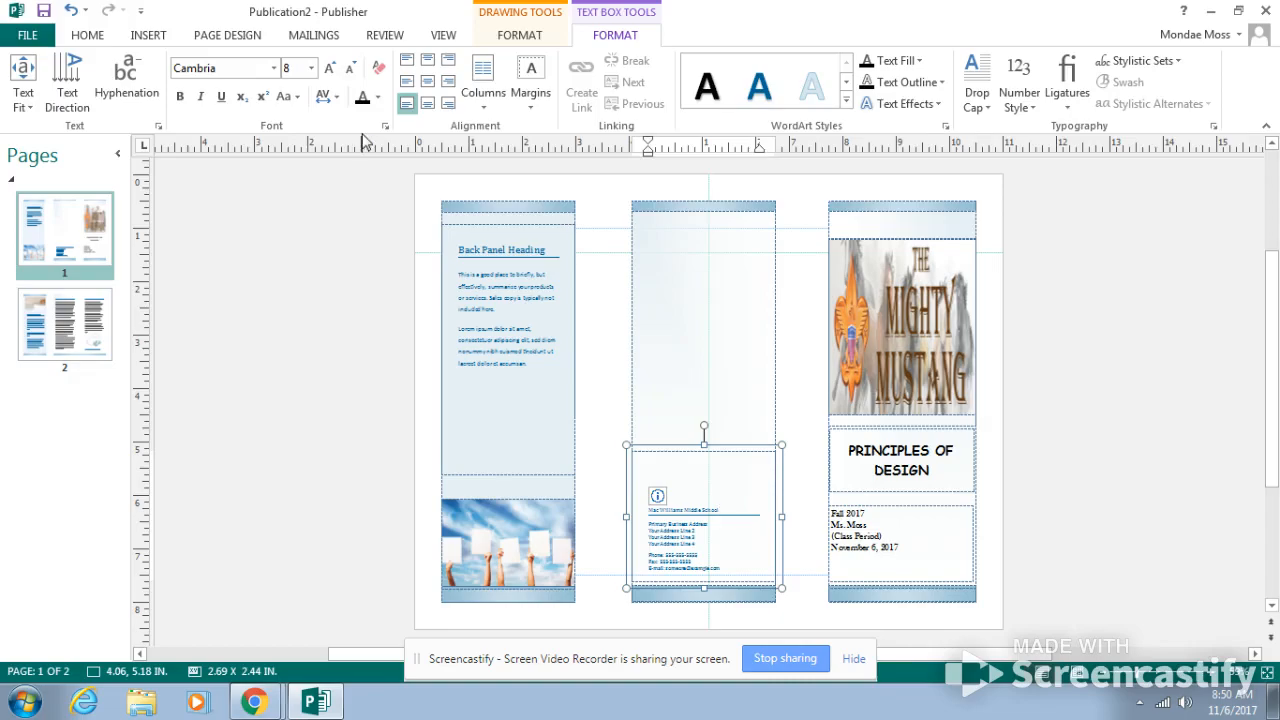
Step: Replace the placeholder address and contact lines under the school name with the school's two-line postal address
click(668, 538)
click(694, 530)
drag(649, 522, 704, 552)
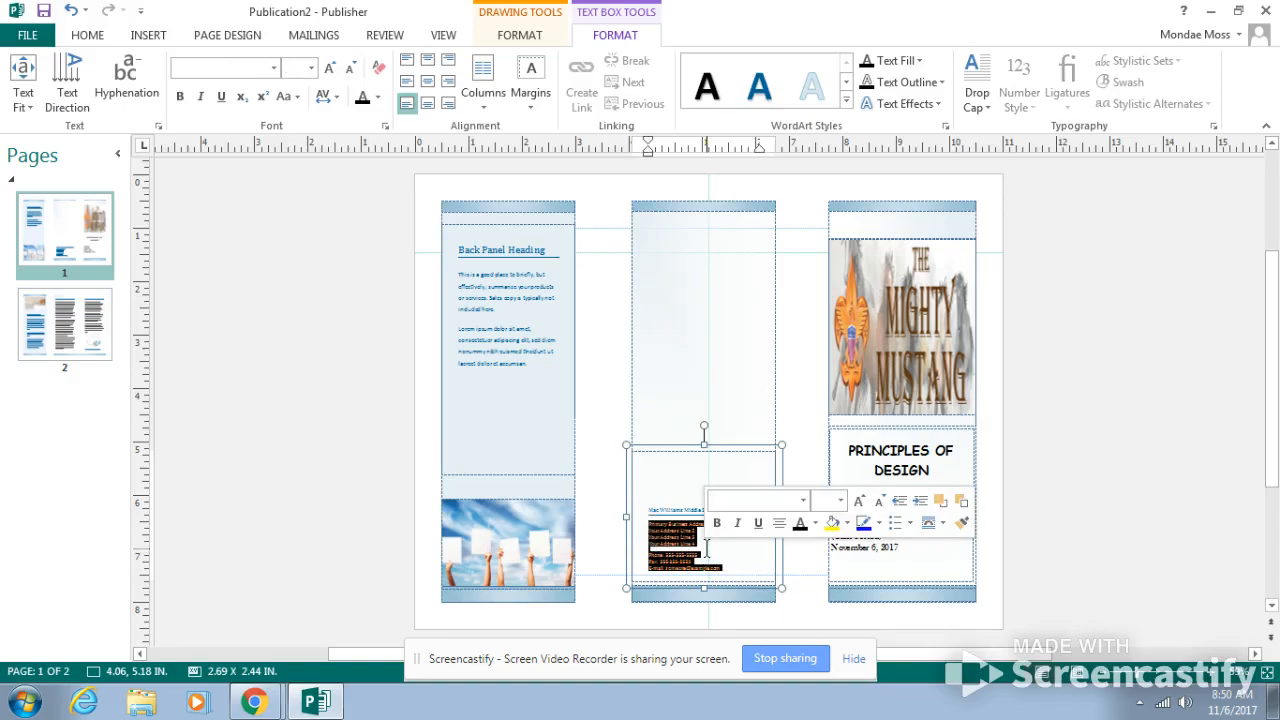
key(Delete)
text(4644 C)
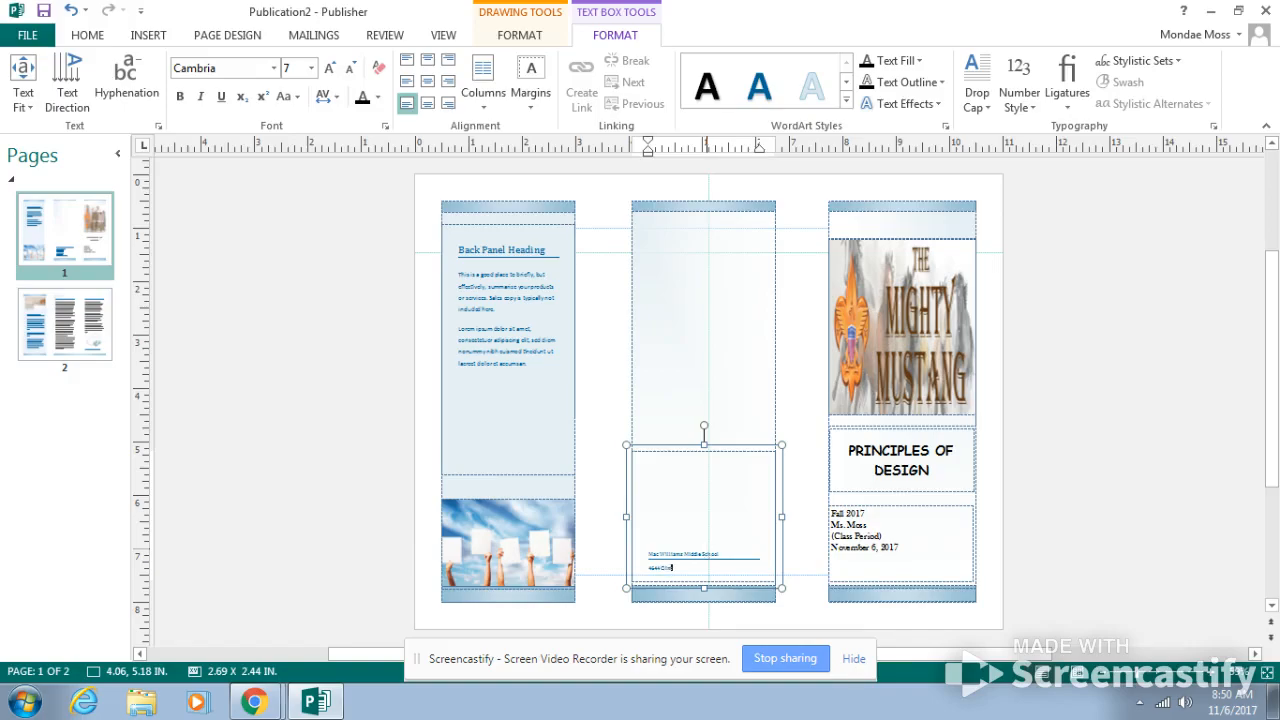
text(linton Road)
key(Return)
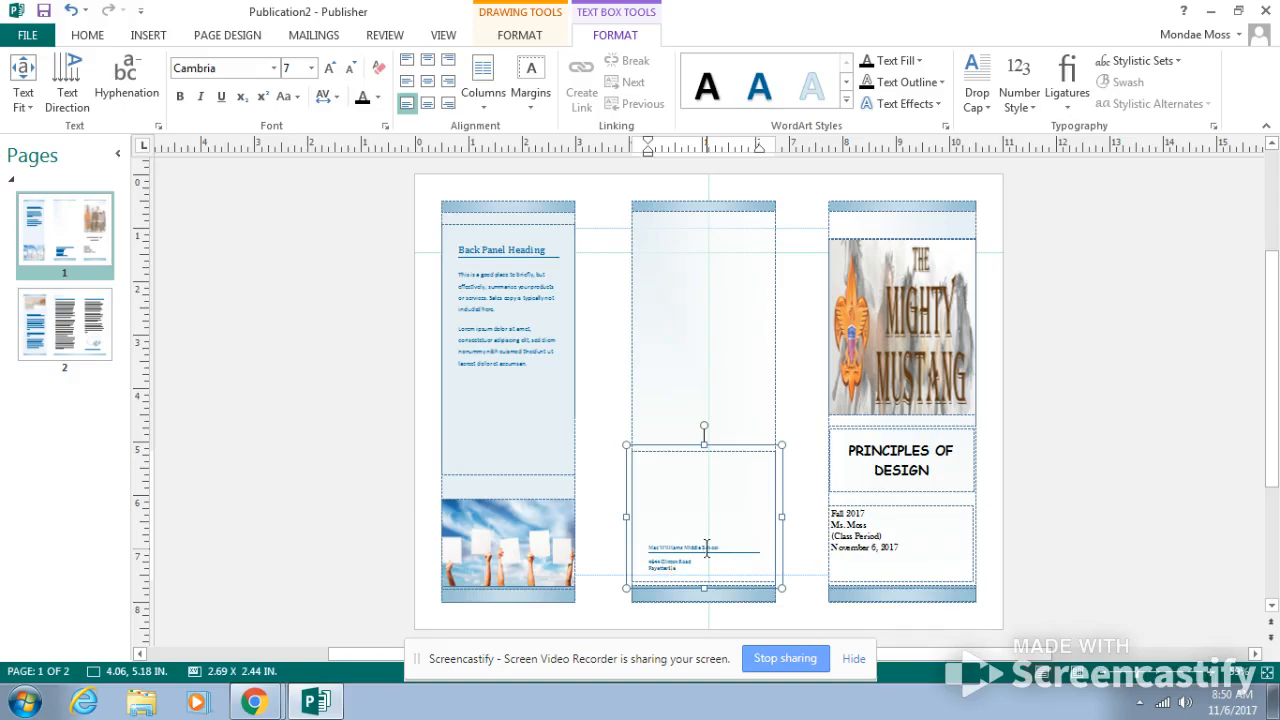
text(Fayetteville, AR 72703)
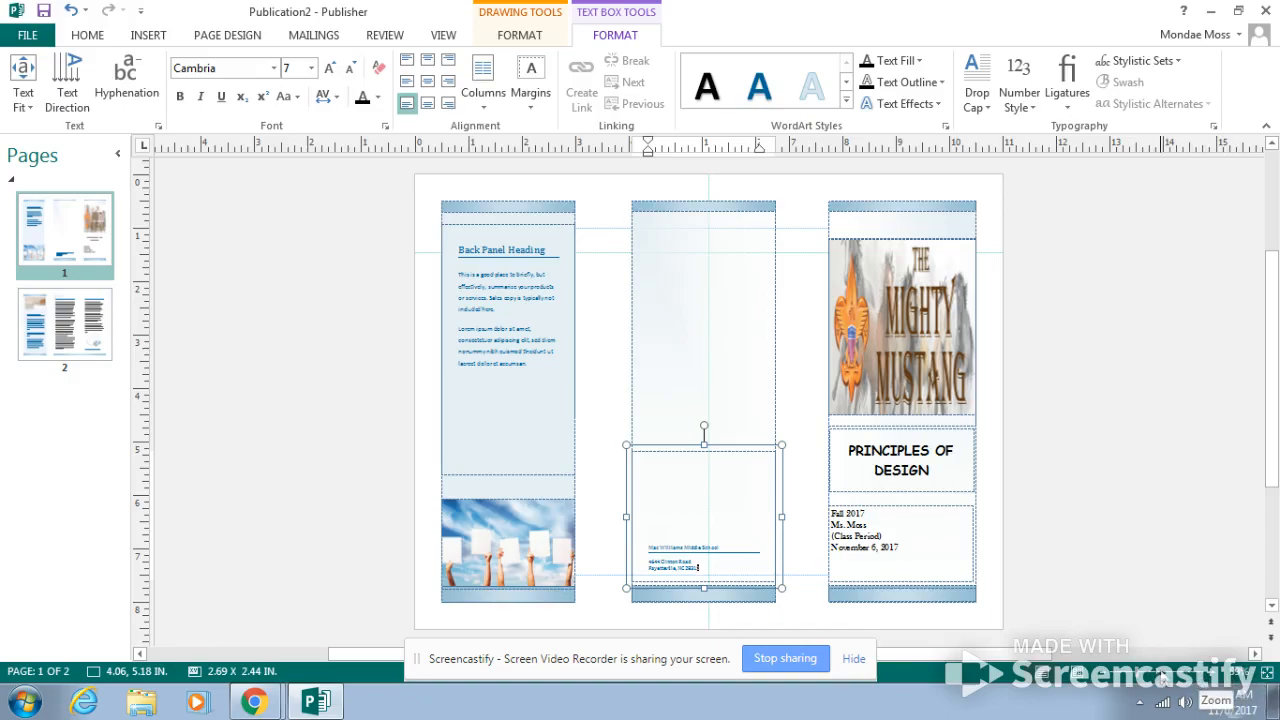
Step: Examine the school details and the front panel's text and picture at a closer zoom
click(1158, 677)
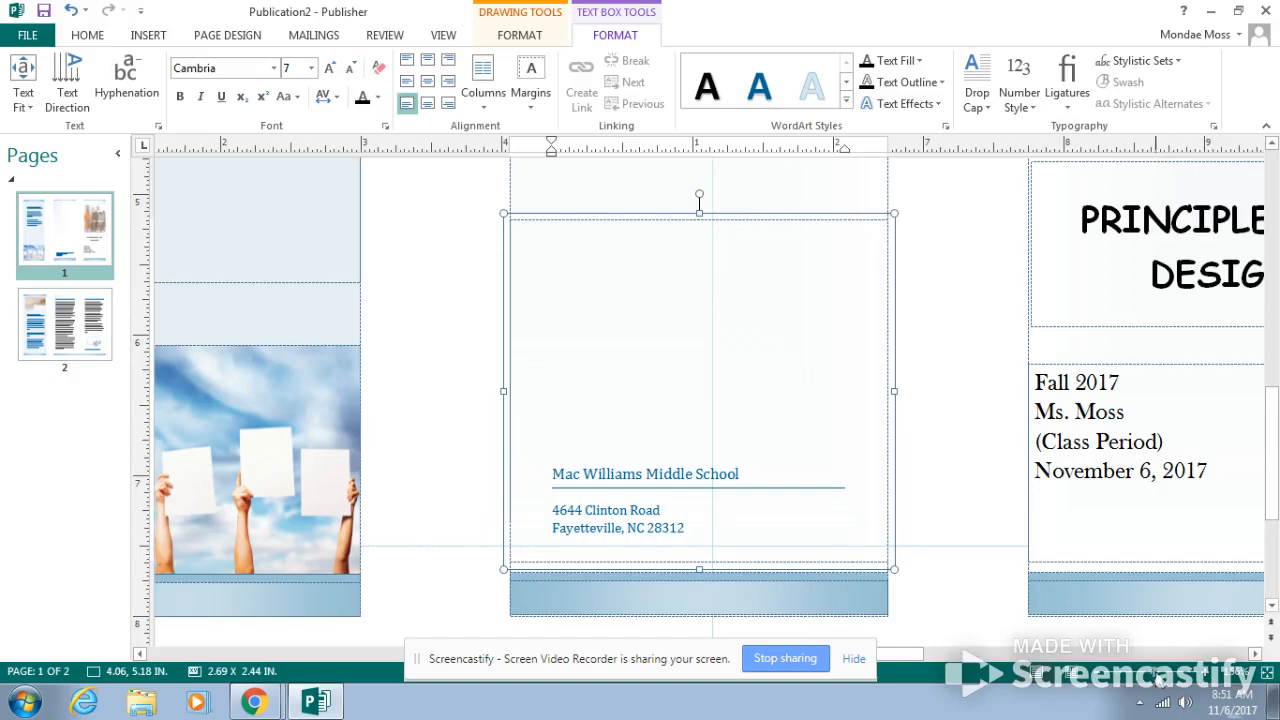
click(1158, 677)
click(1158, 677)
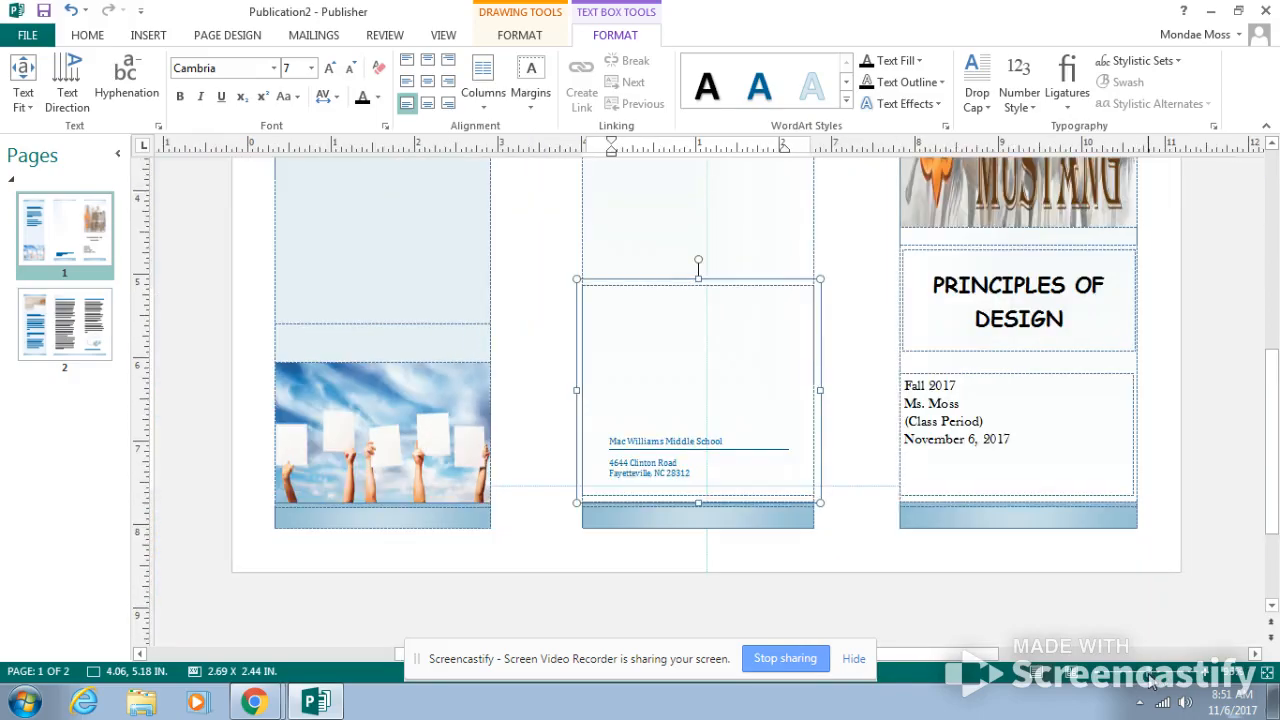
click(1158, 677)
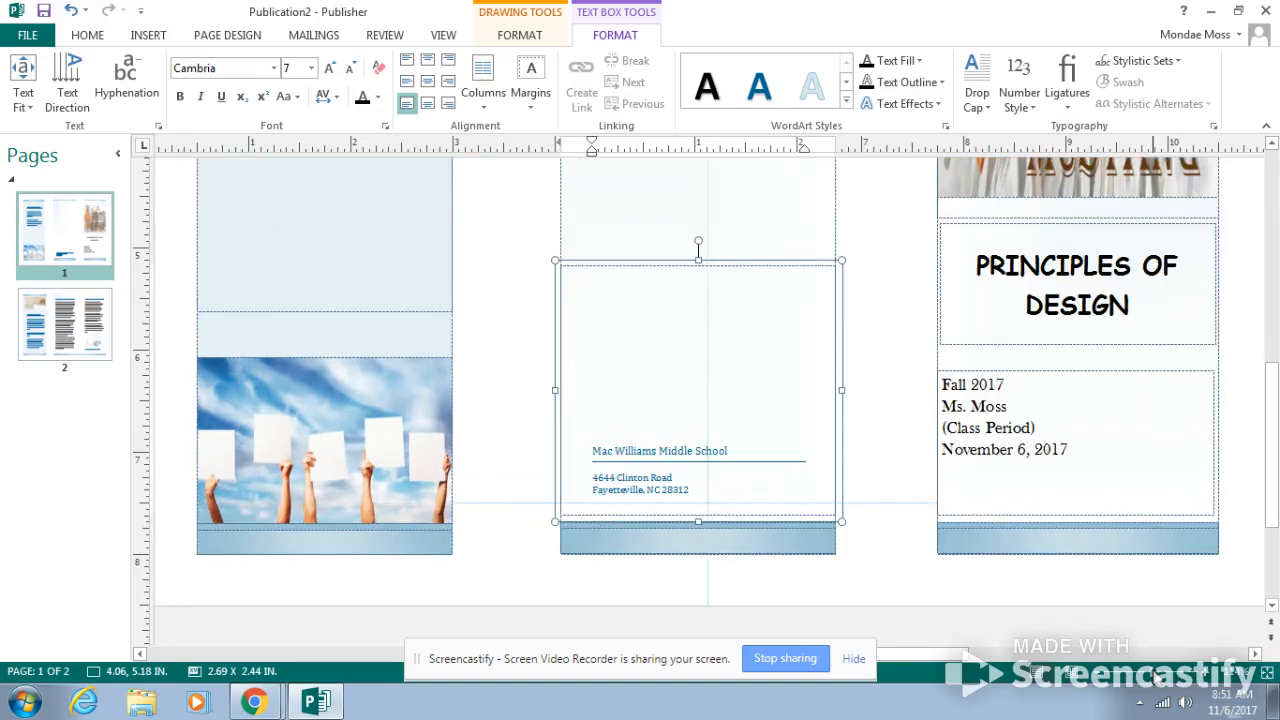
click(1153, 677)
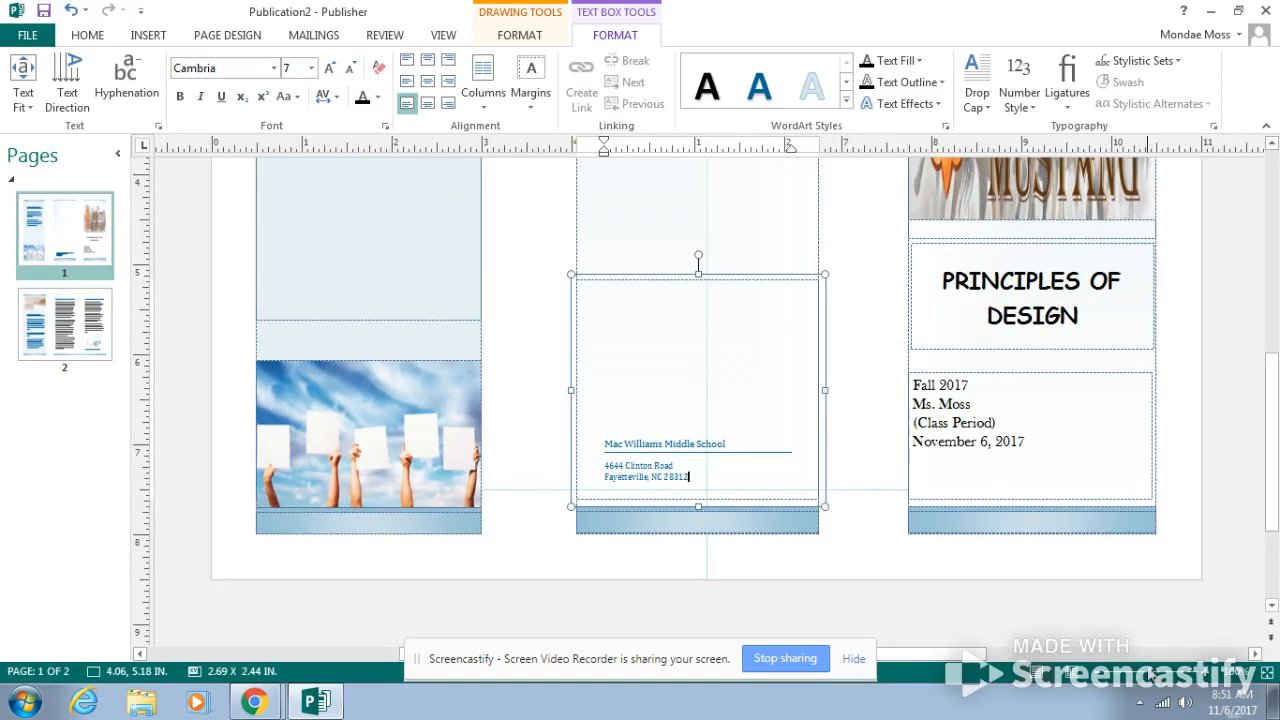
scroll(789, 546, up, 1)
scroll(789, 546, up, 2)
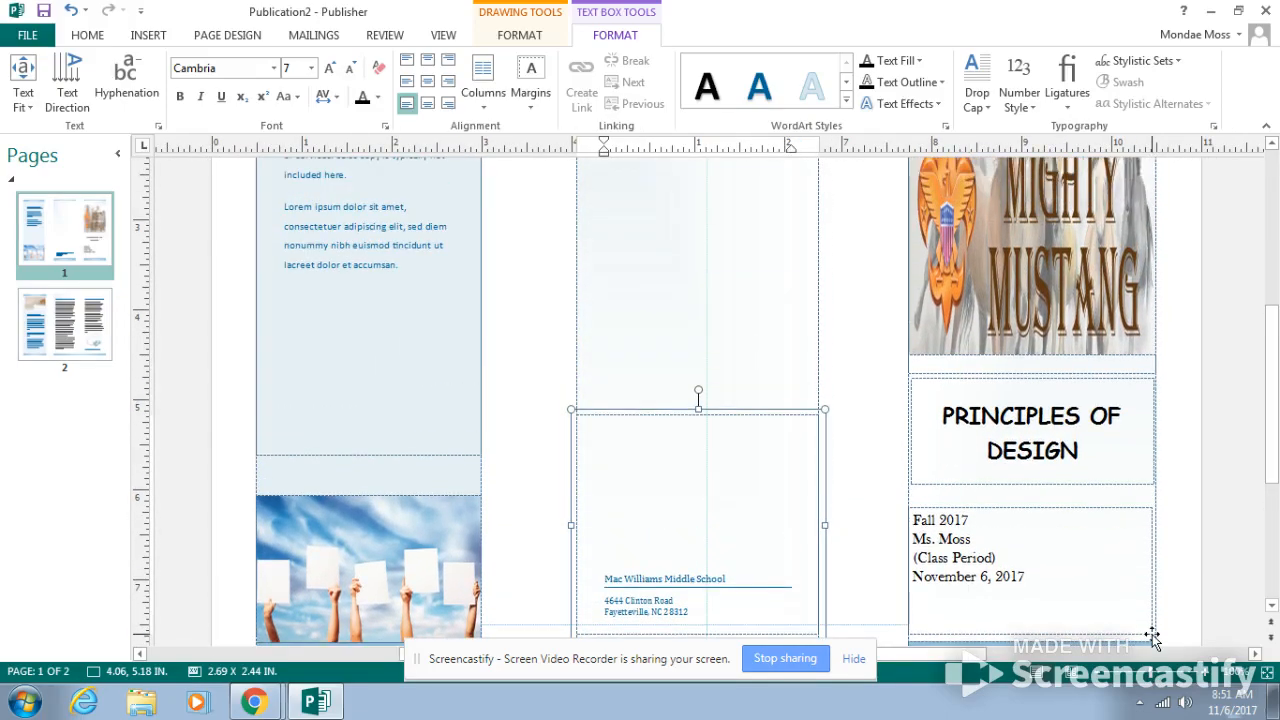
scroll(1142, 635, up, 3)
scroll(1141, 635, up, 3)
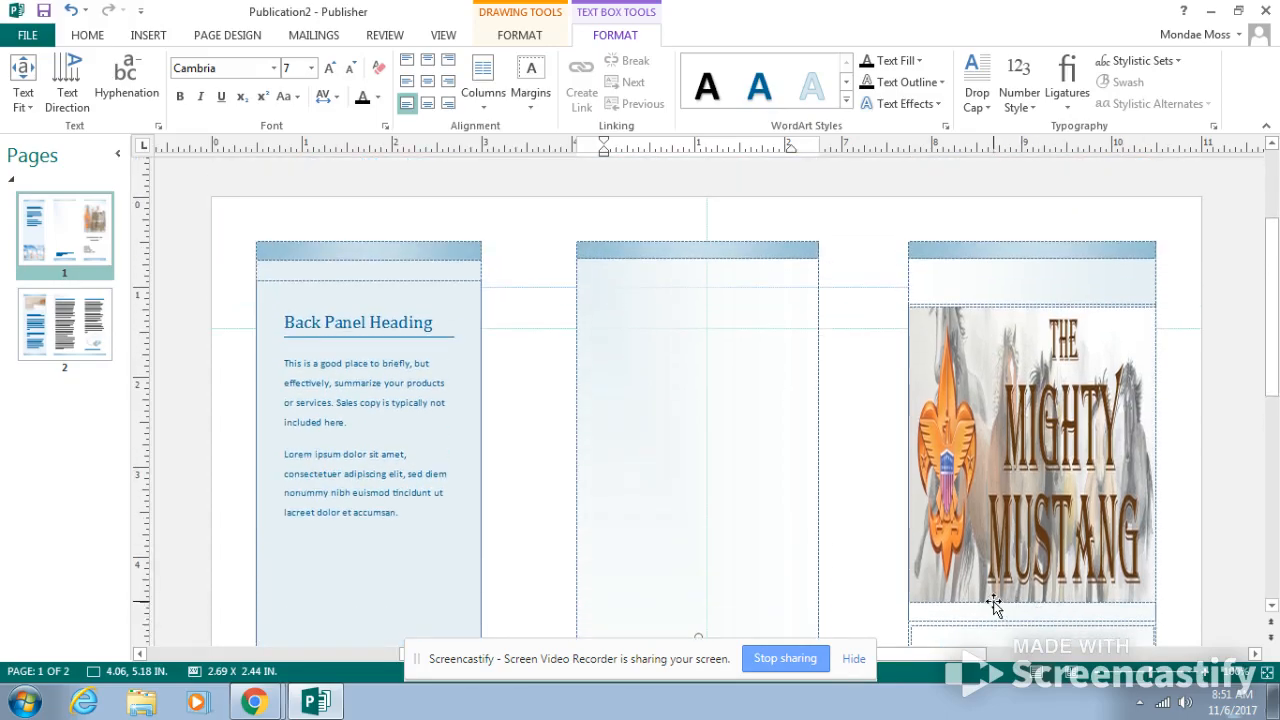
Step: Delete the Back Panel Heading and the placeholder paragraphs from the back panel's text box
click(337, 322)
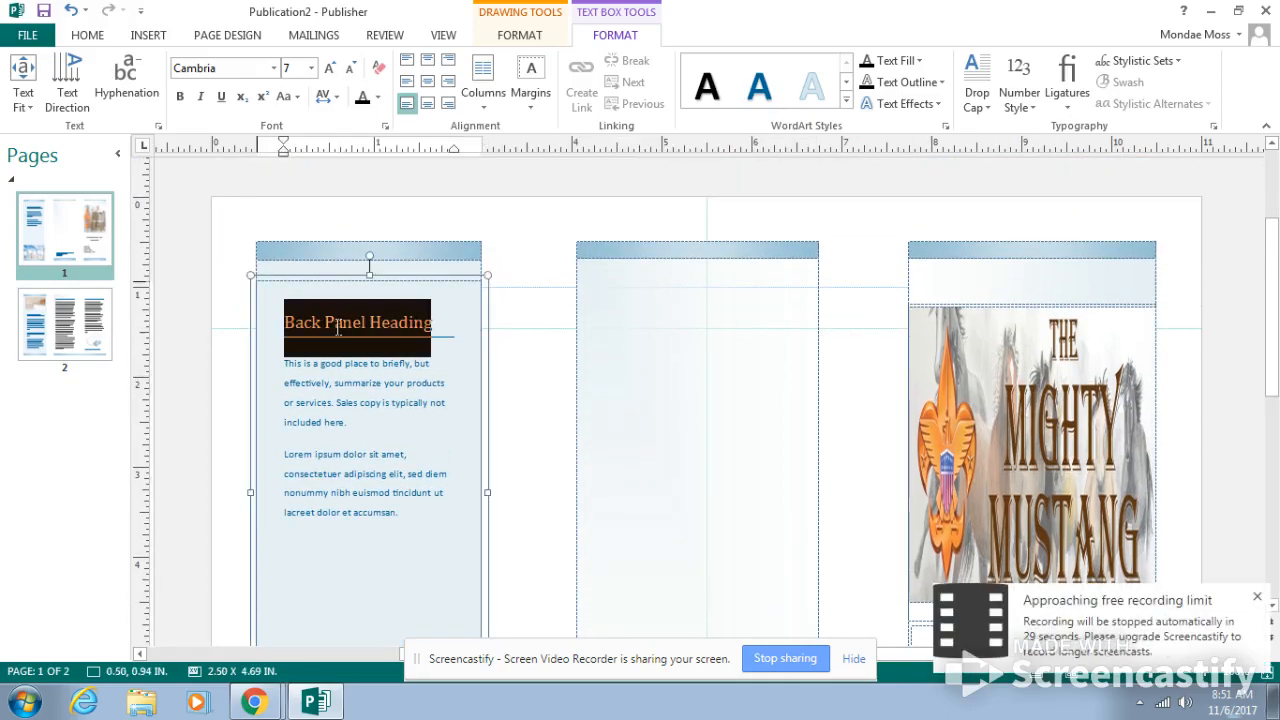
click(331, 435)
click(331, 322)
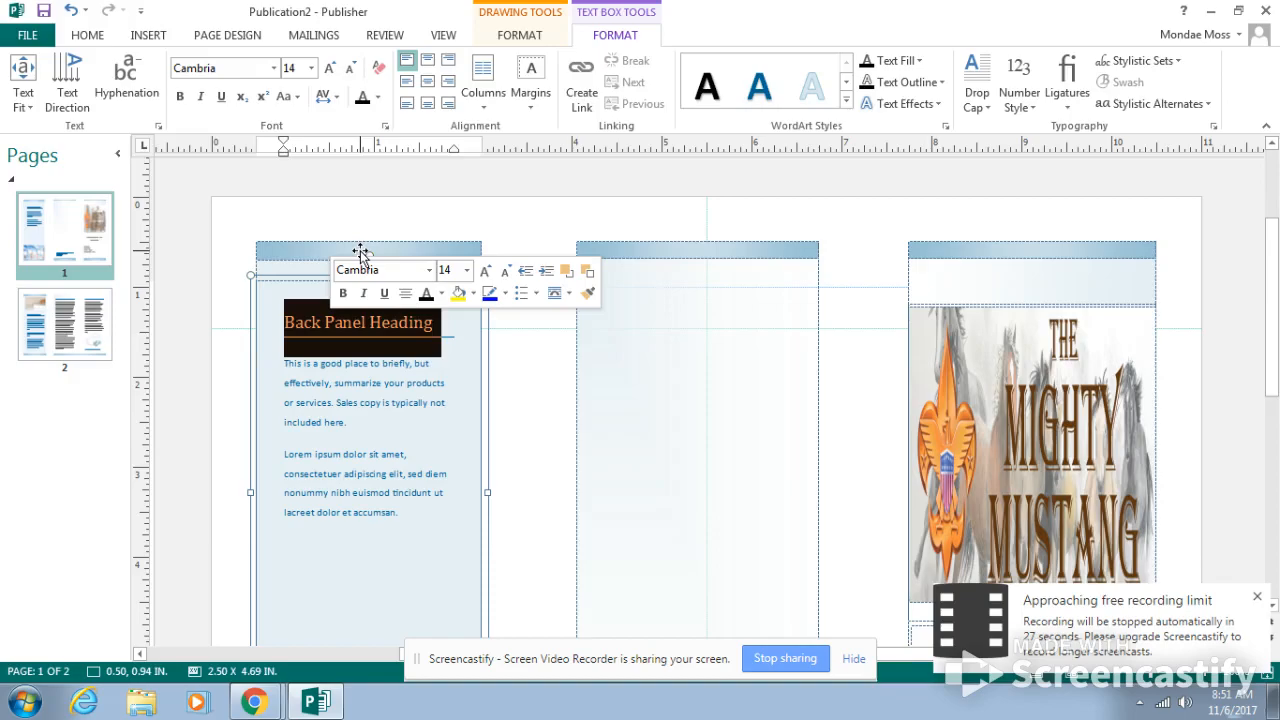
key(Delete)
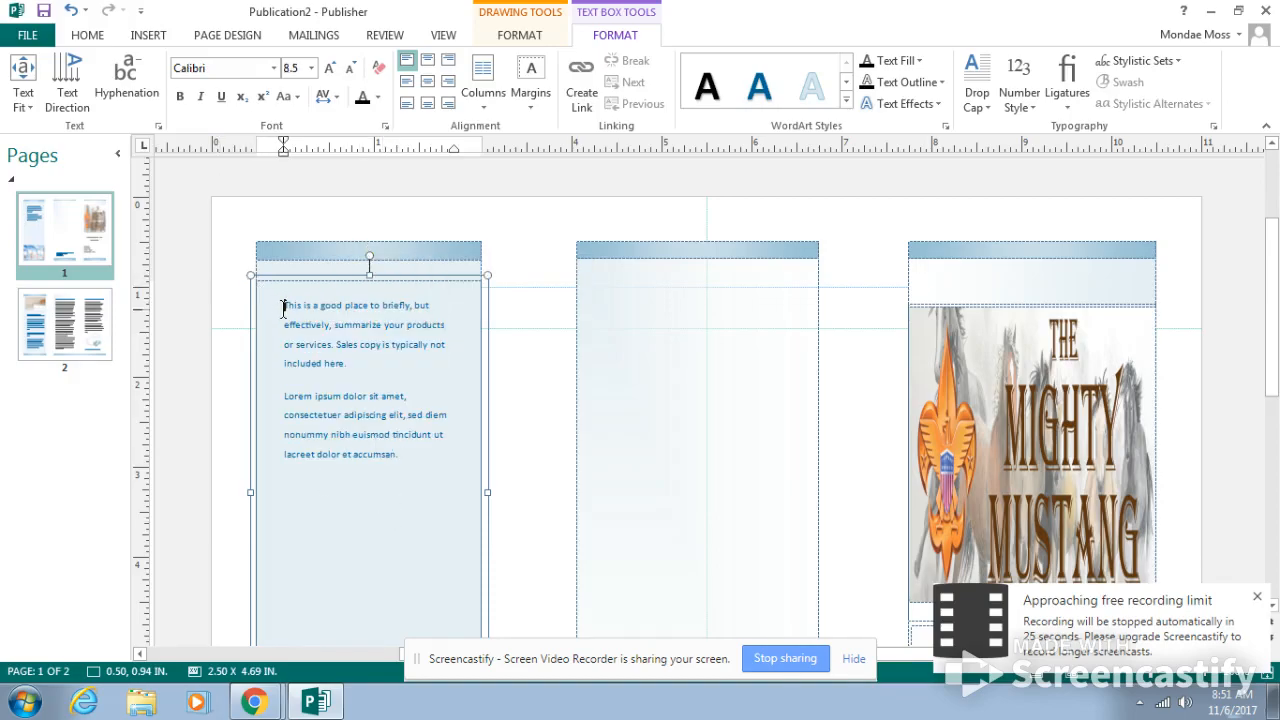
click(384, 418)
key(Delete)
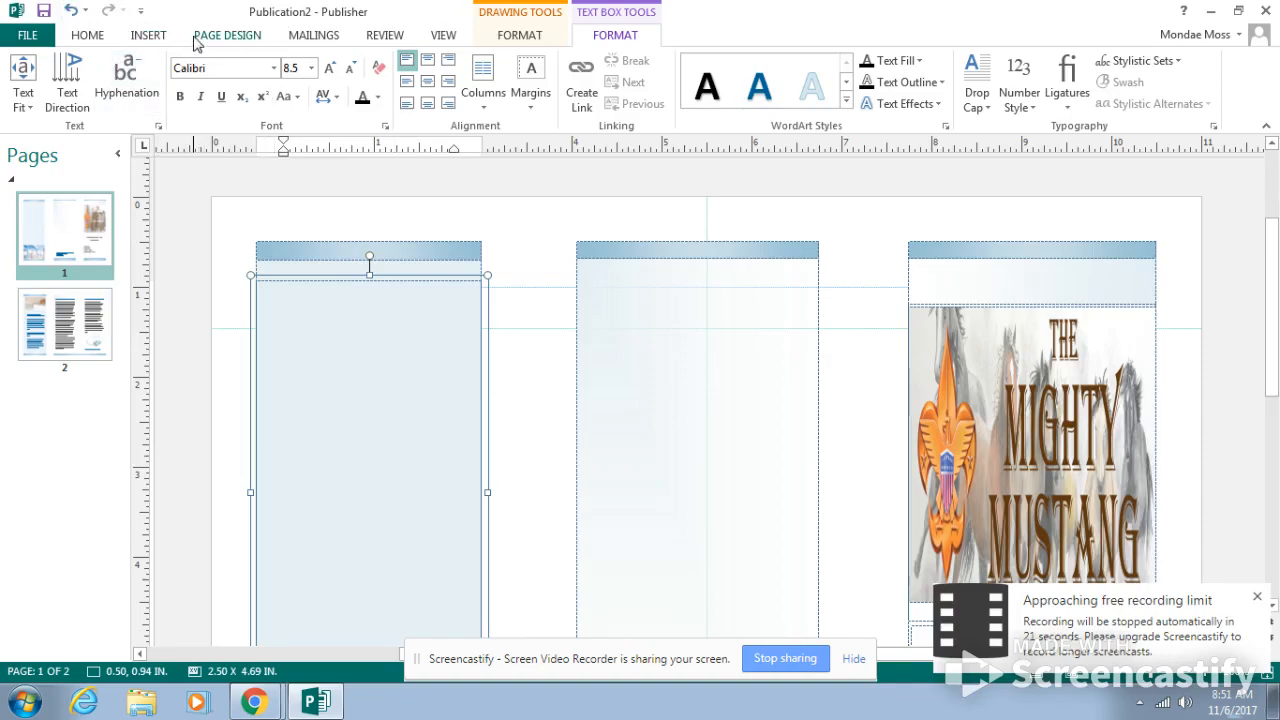
Step: Search Bing for online pictures of Mustang to insert on the back panel
click(150, 38)
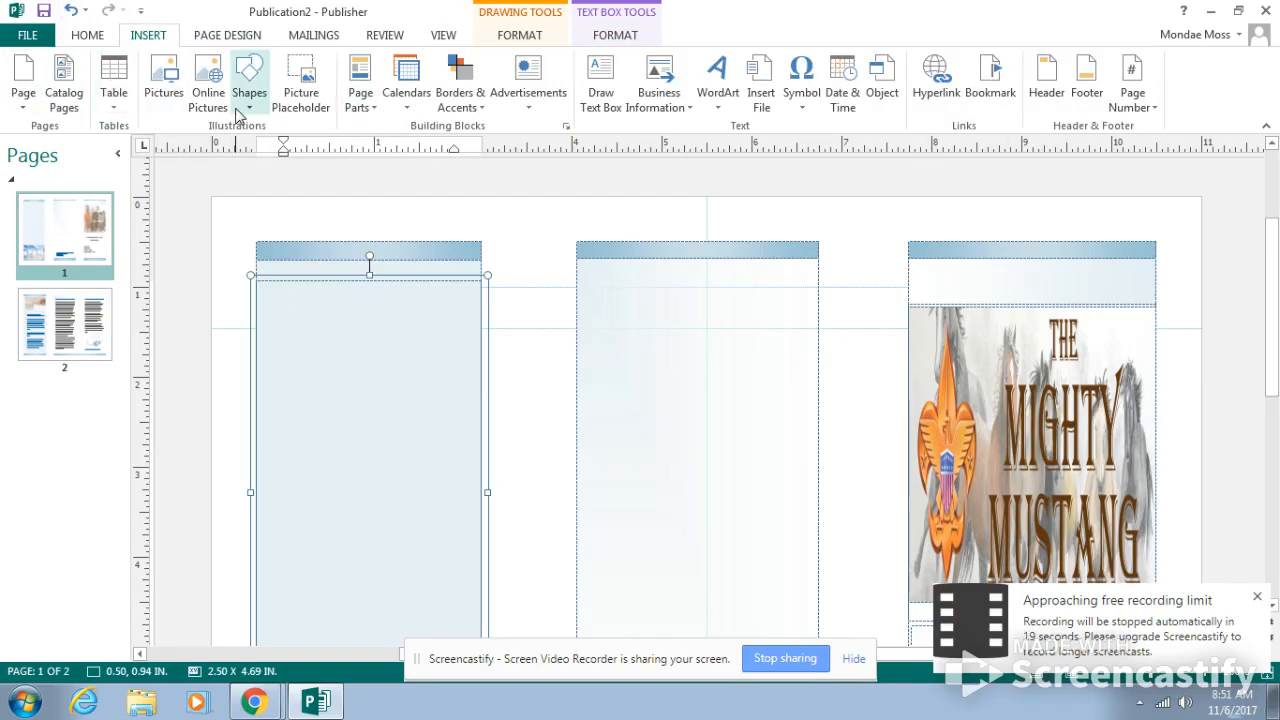
click(209, 85)
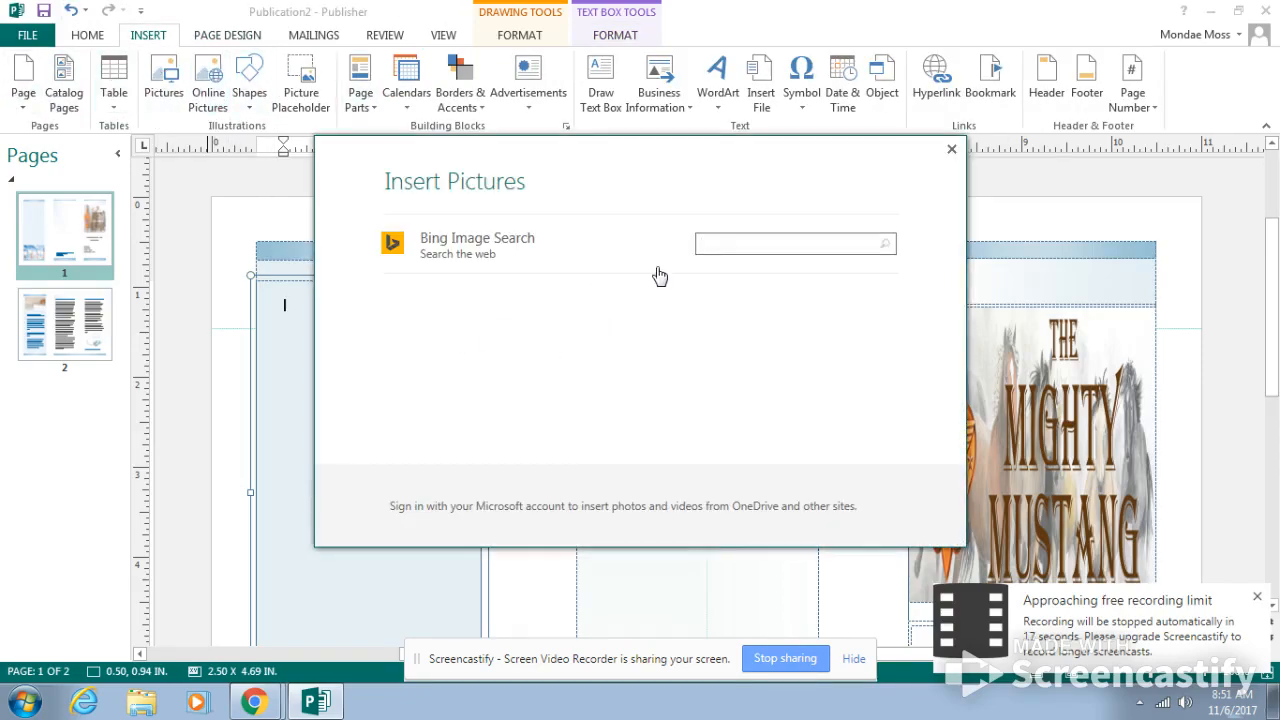
click(703, 244)
text(Mustang)
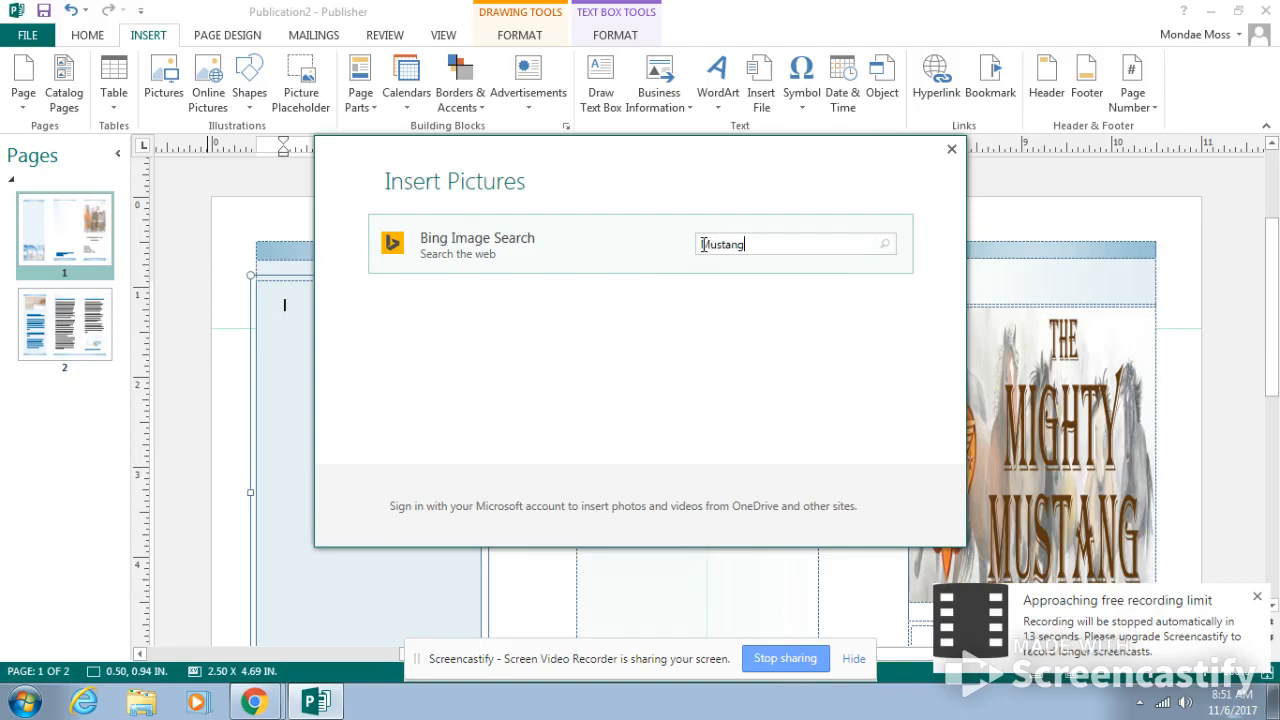
key(Return)
Step: Browse the Mustang image results and select the black-and-white drawing of a rearing horse for insertion
scroll(533, 358, down, 1)
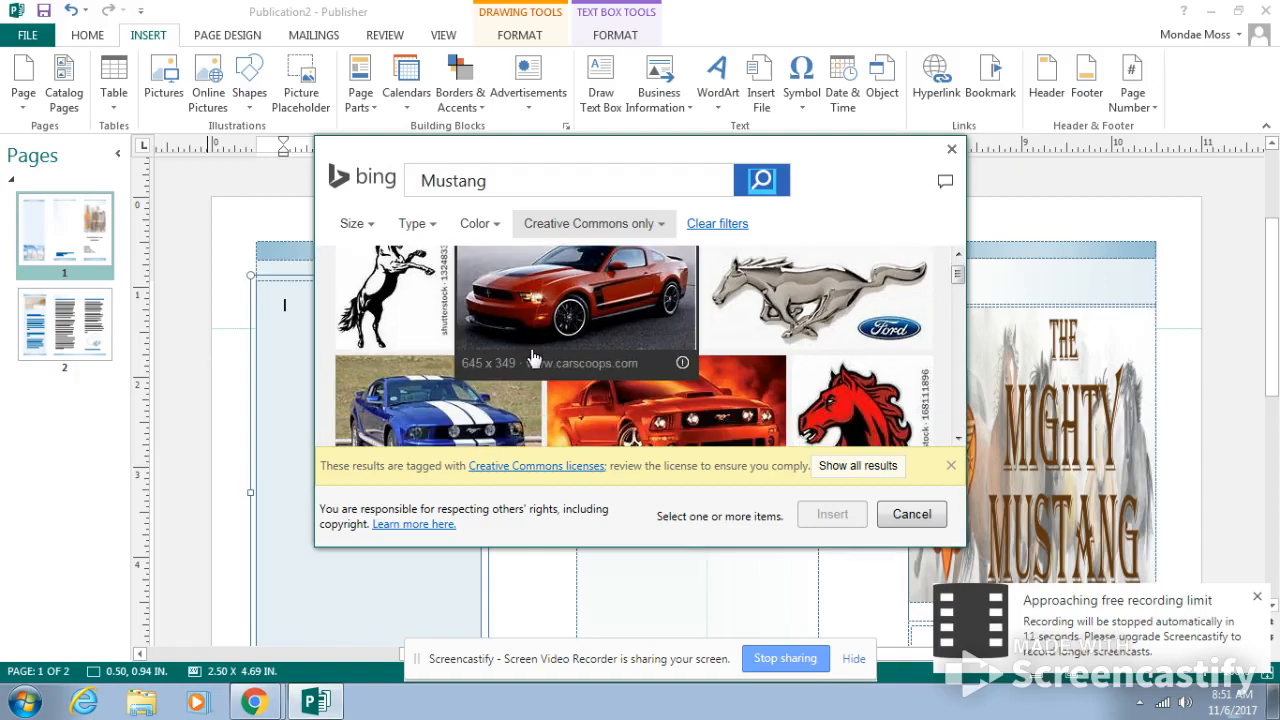
scroll(533, 358, down, 3)
scroll(563, 410, down, 3)
scroll(565, 430, up, 3)
scroll(565, 430, up, 4)
click(414, 337)
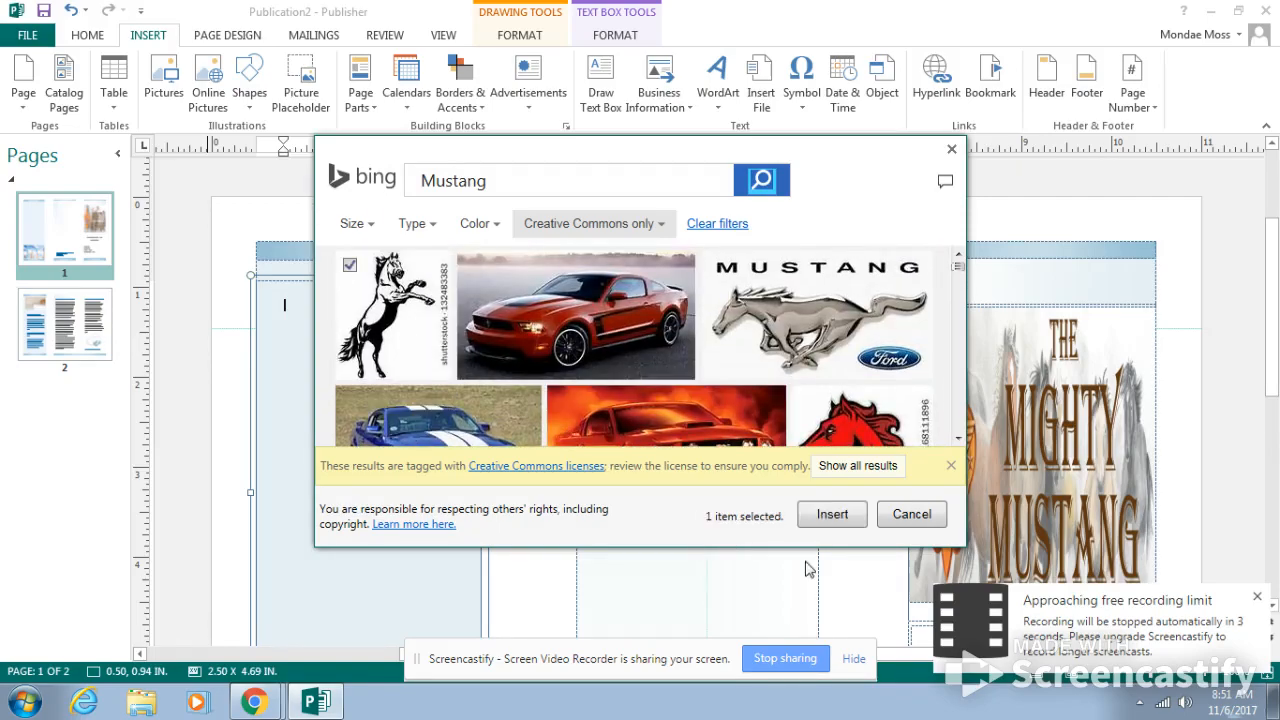